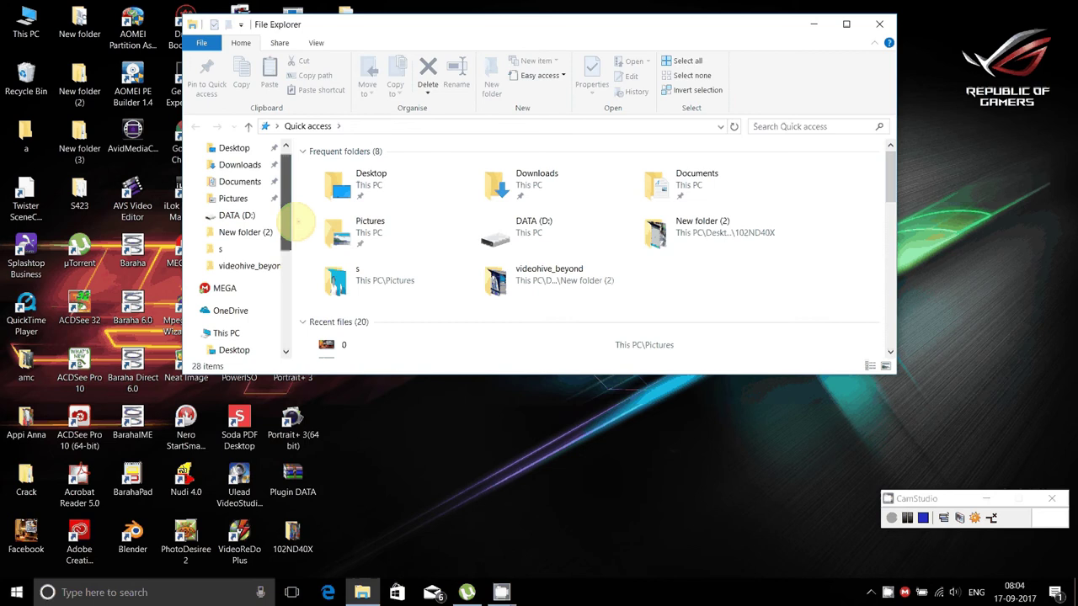
Step: Open the DATA (D:) drive and maximise its window
click(239, 216)
click(846, 24)
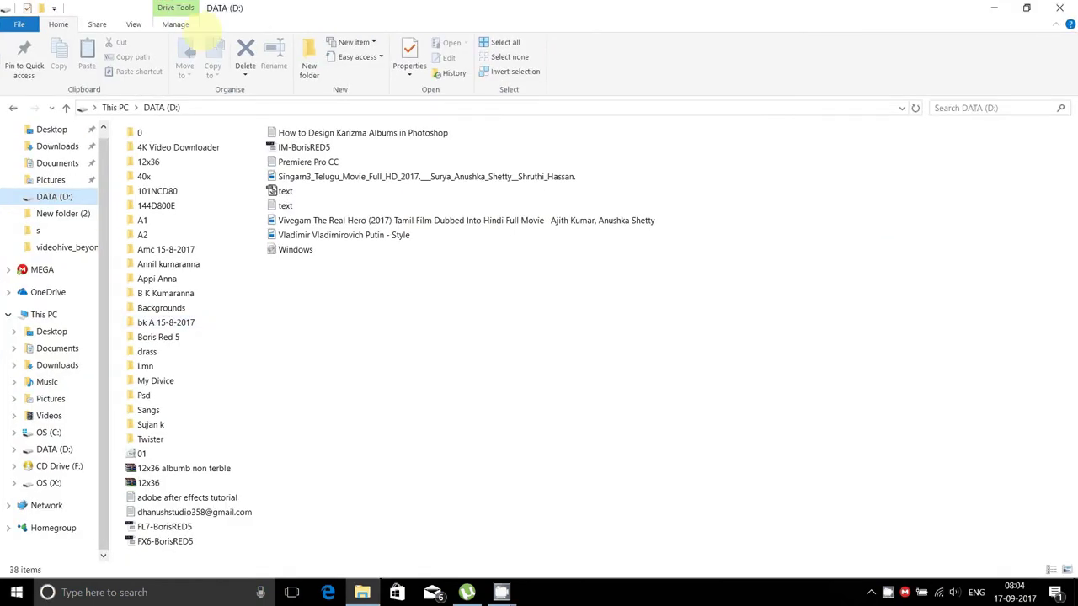
click(133, 23)
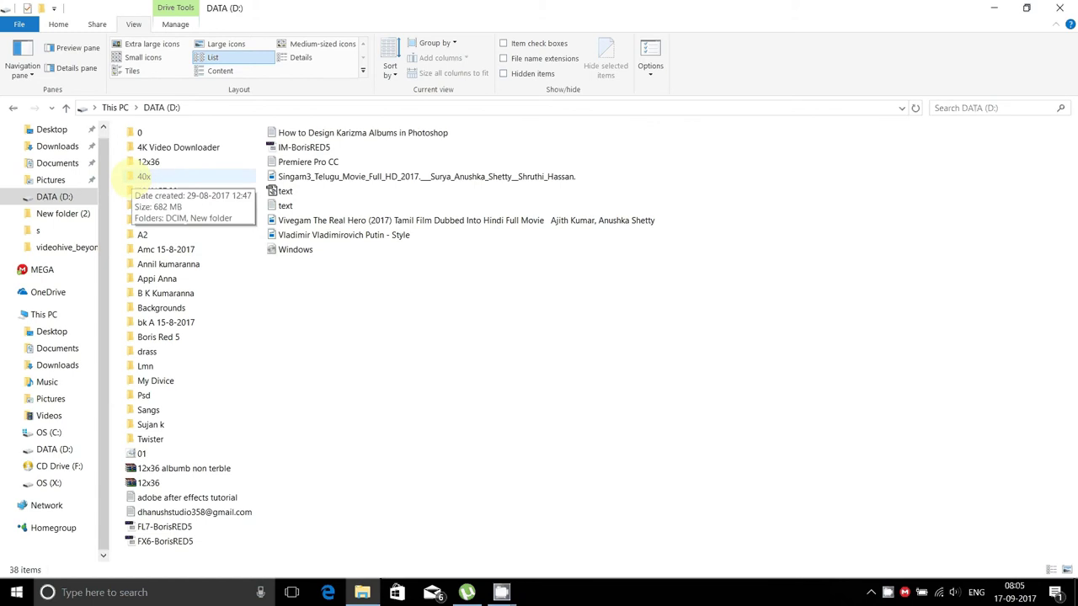
Step: Look inside the 40x folder and return to the DATA (D:) drive listing
double_click(135, 176)
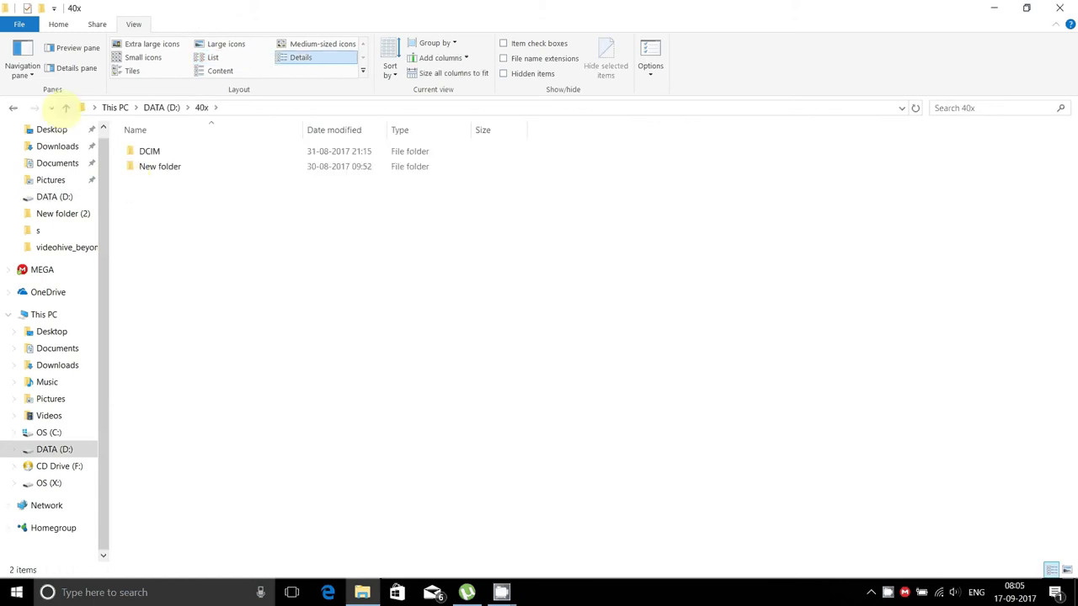
click(66, 107)
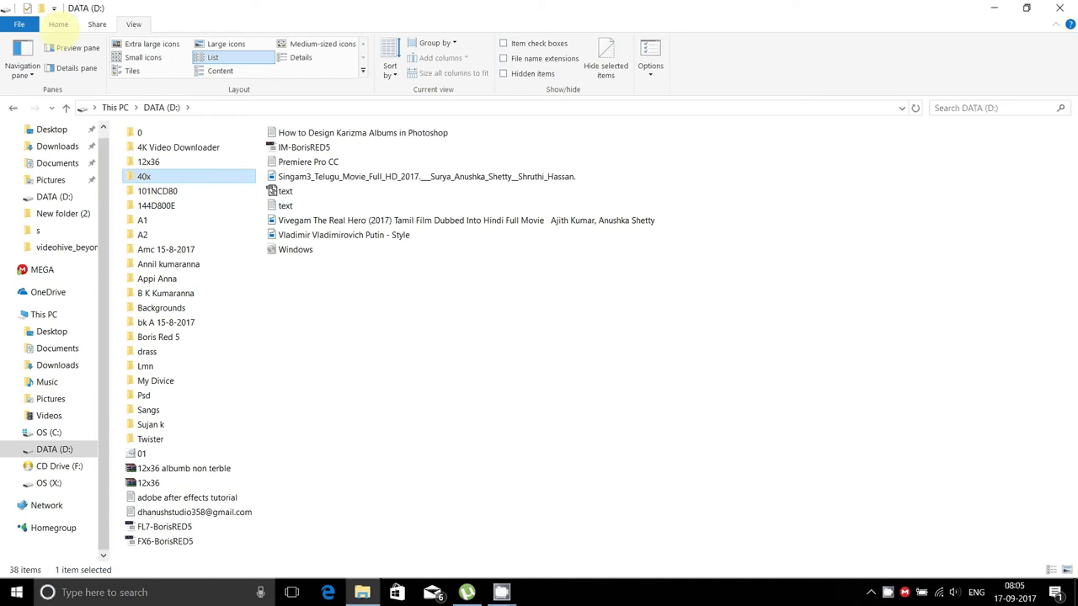
click(58, 24)
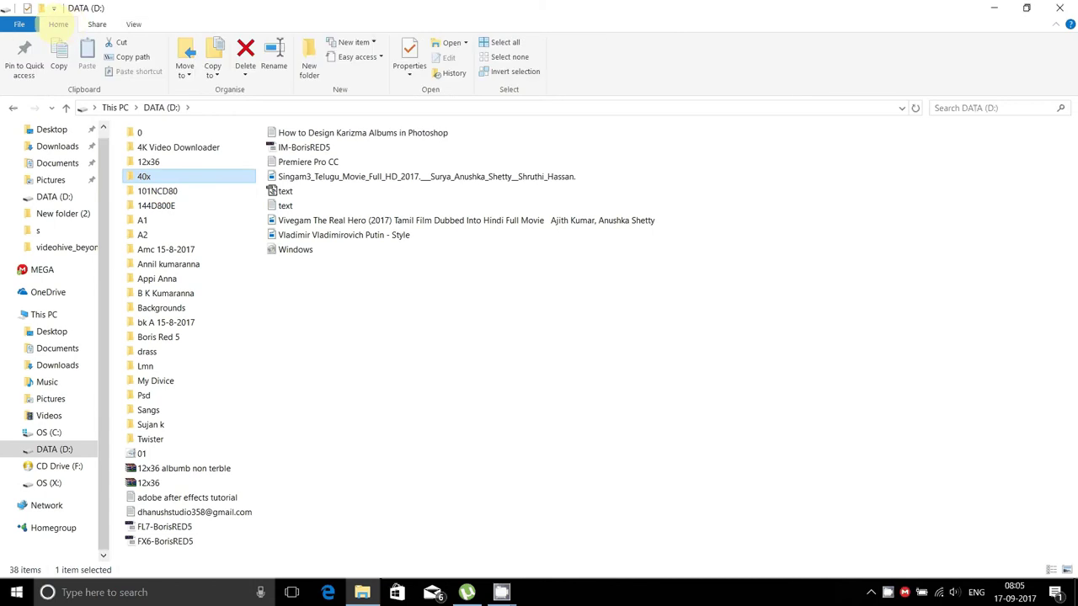
click(19, 23)
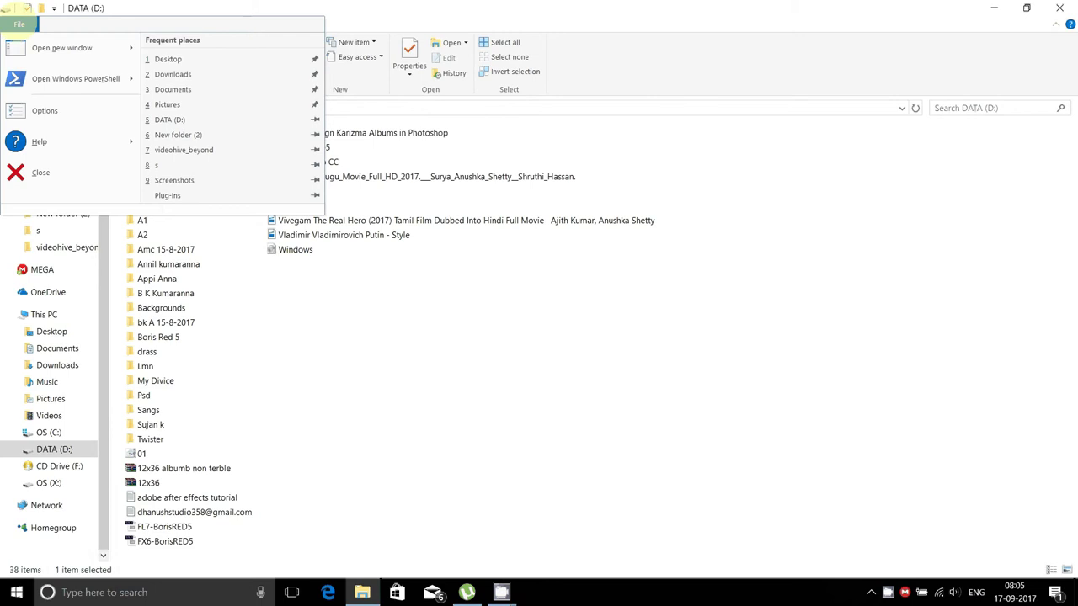
click(38, 23)
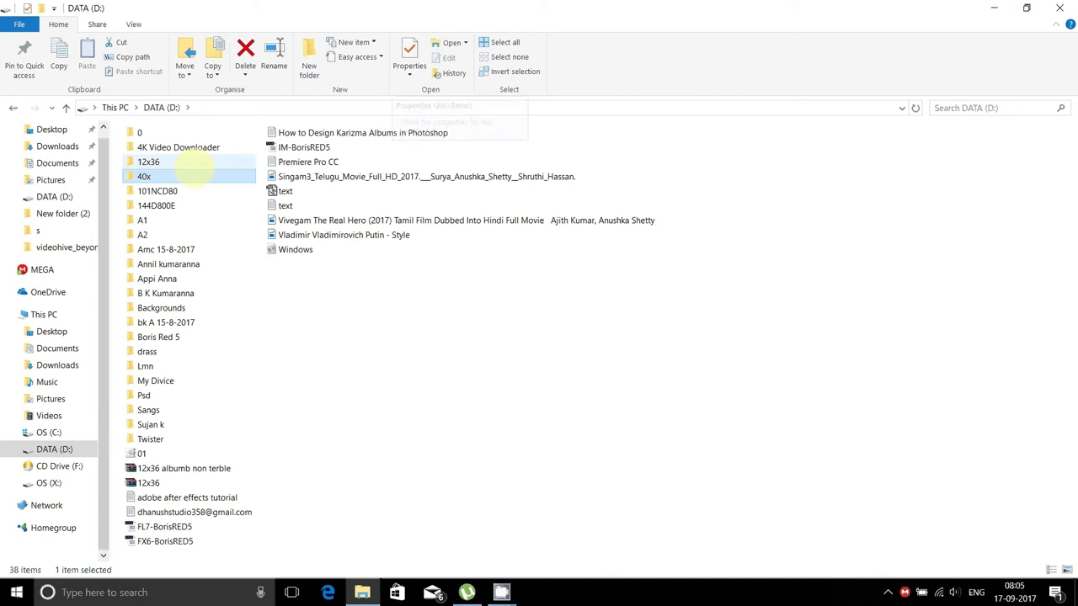
Step: Open the icon selection in the 40x folder's customisation properties and look through the built-in icons
right_click(192, 176)
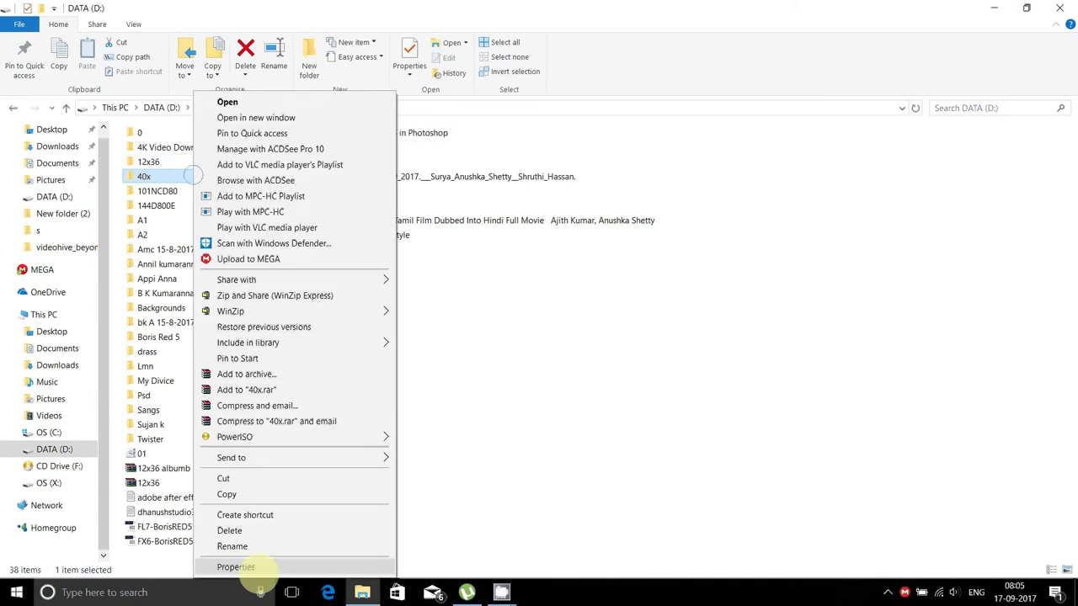
click(237, 567)
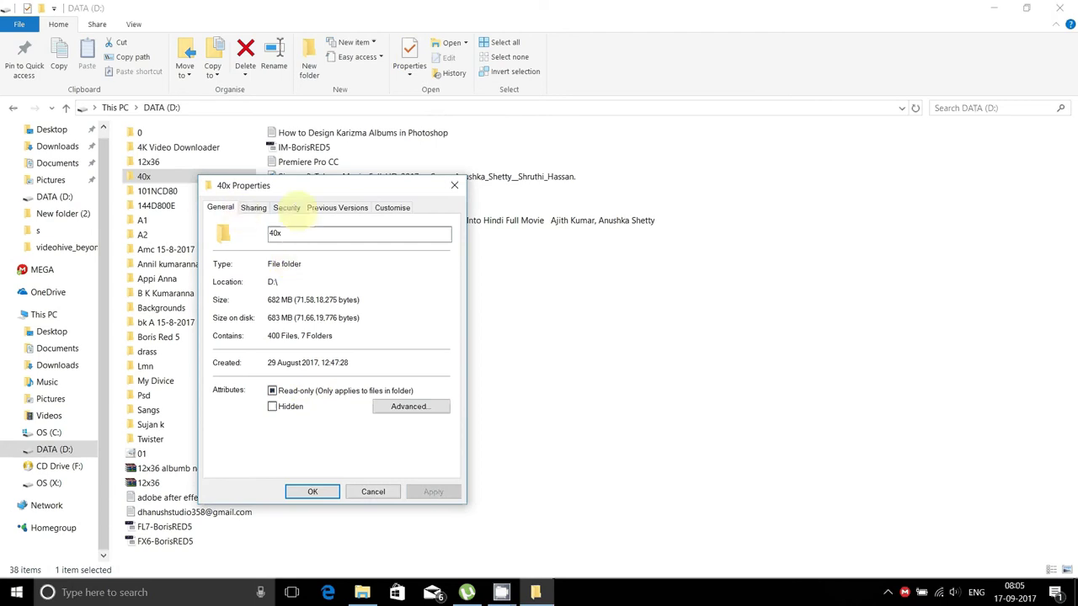
click(396, 208)
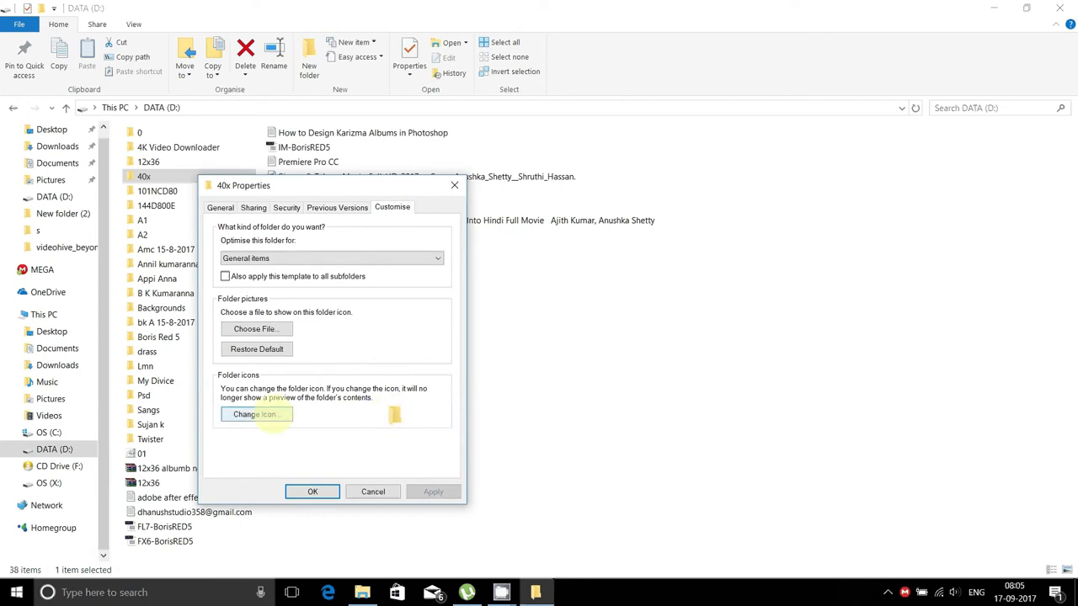
click(269, 414)
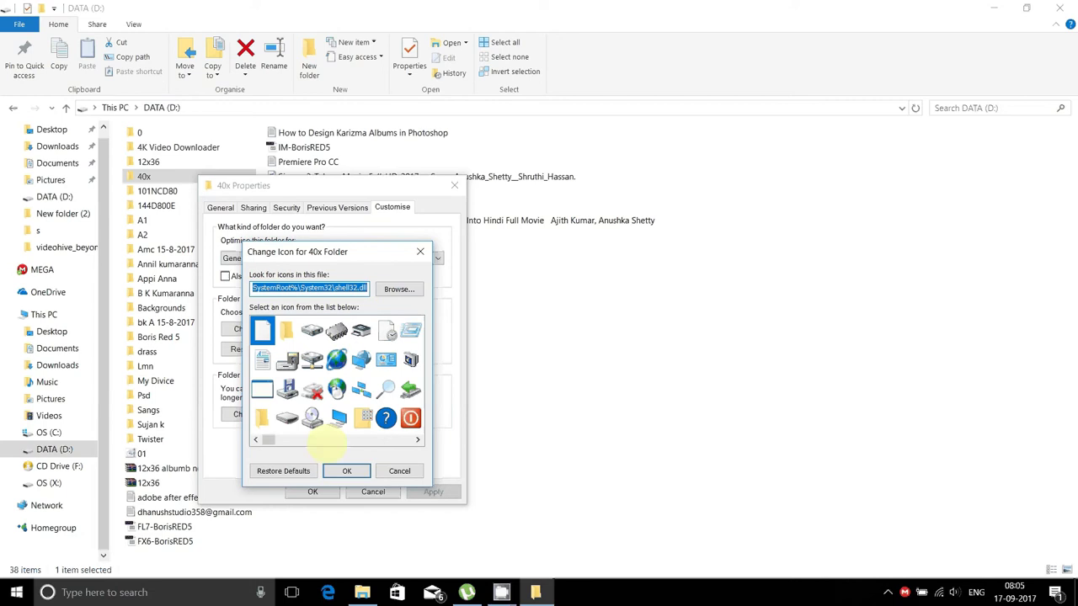
drag(268, 440, 405, 439)
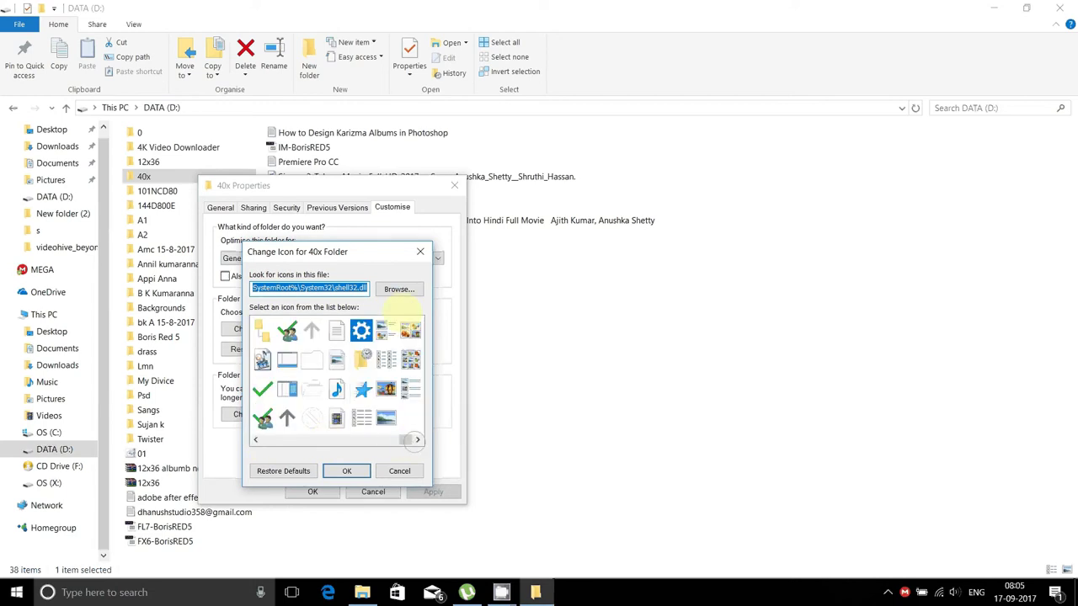
Step: Browse for an icon file in Pictures, checking the s folder and the SHAREit folder inside Camera Roll
click(396, 289)
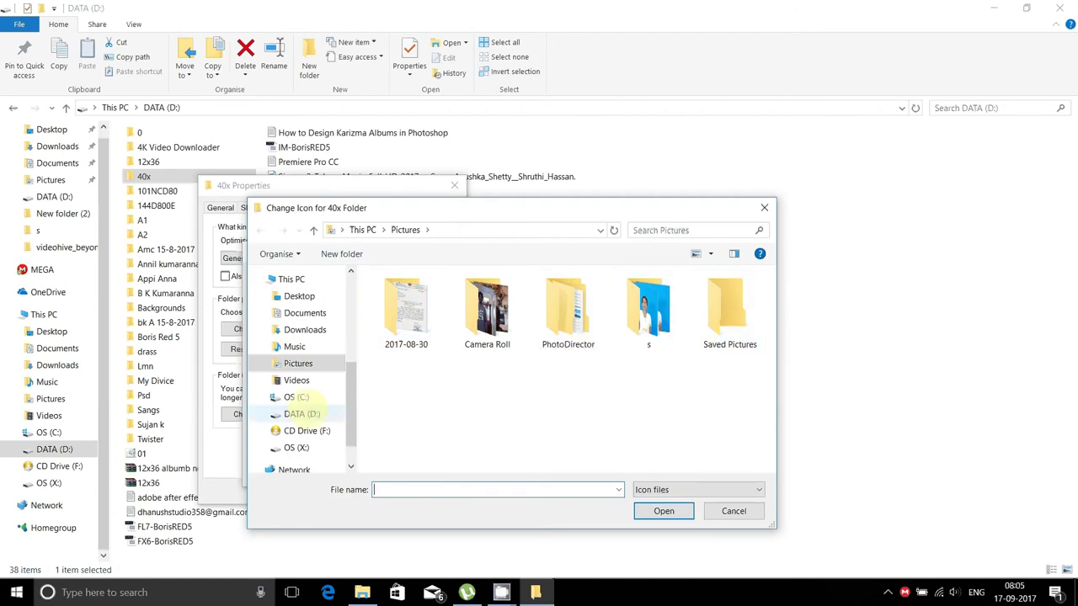
click(648, 311)
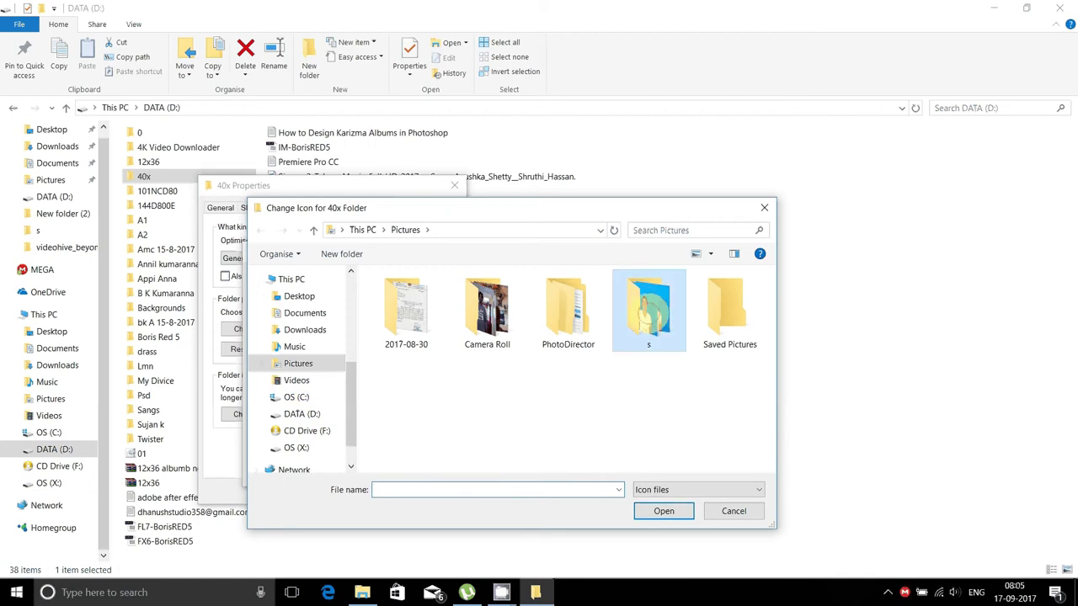
double_click(648, 312)
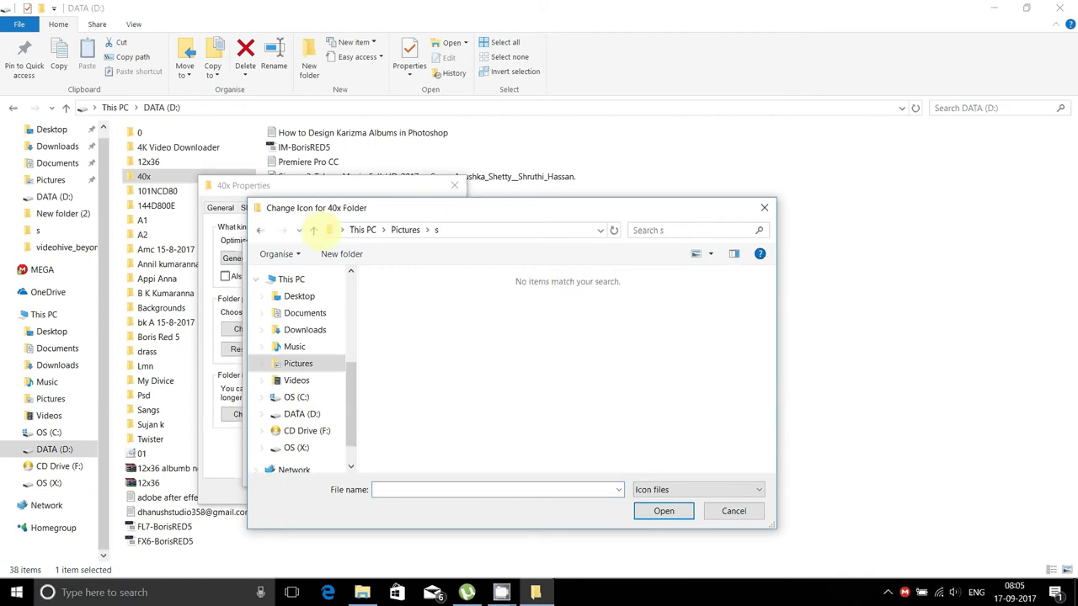
click(313, 230)
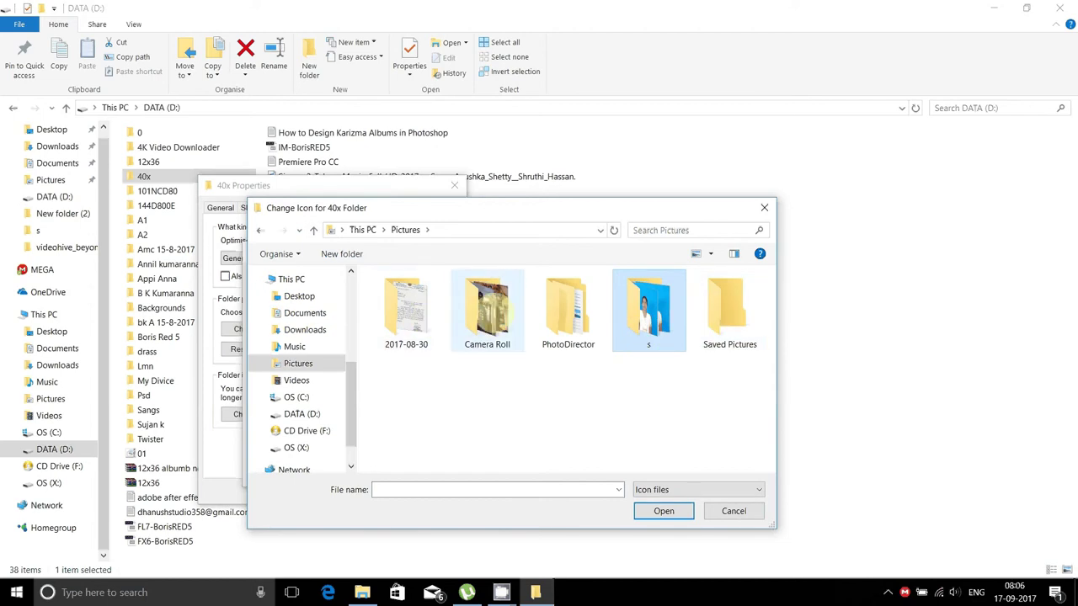
double_click(493, 312)
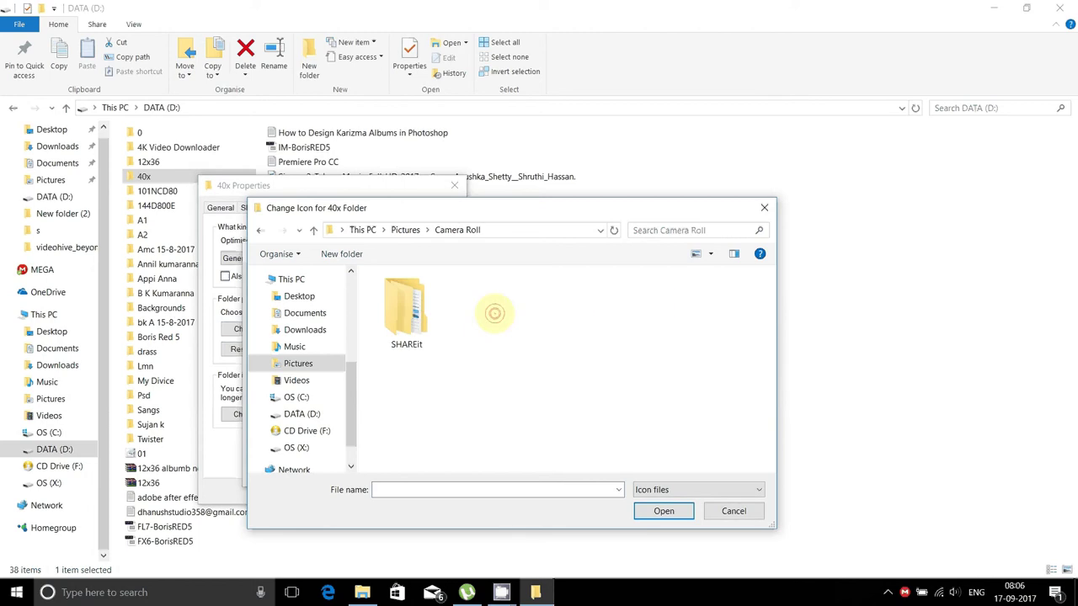
double_click(403, 315)
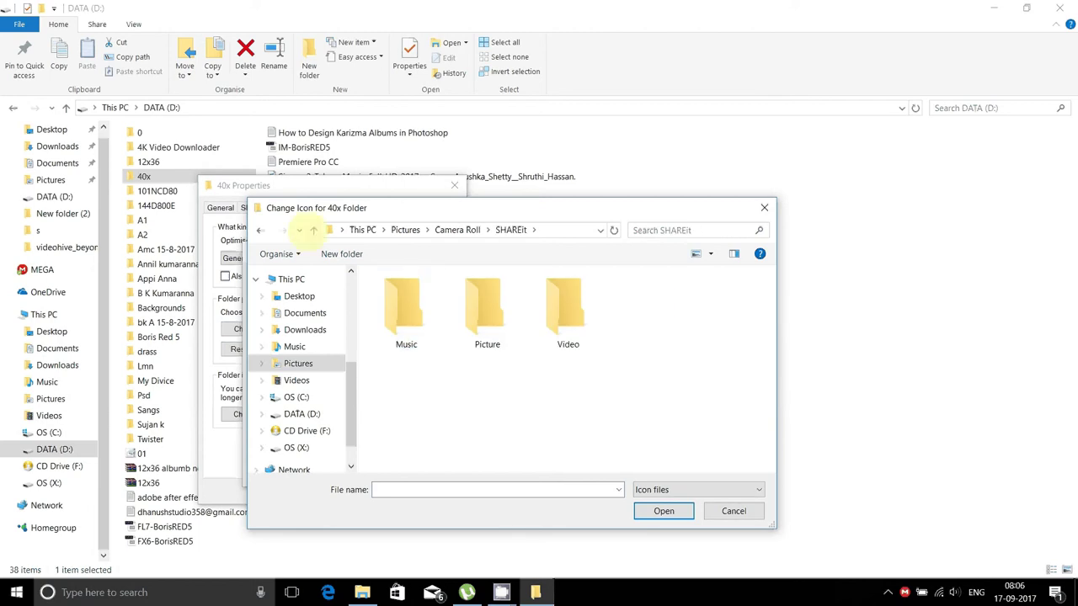
double_click(312, 230)
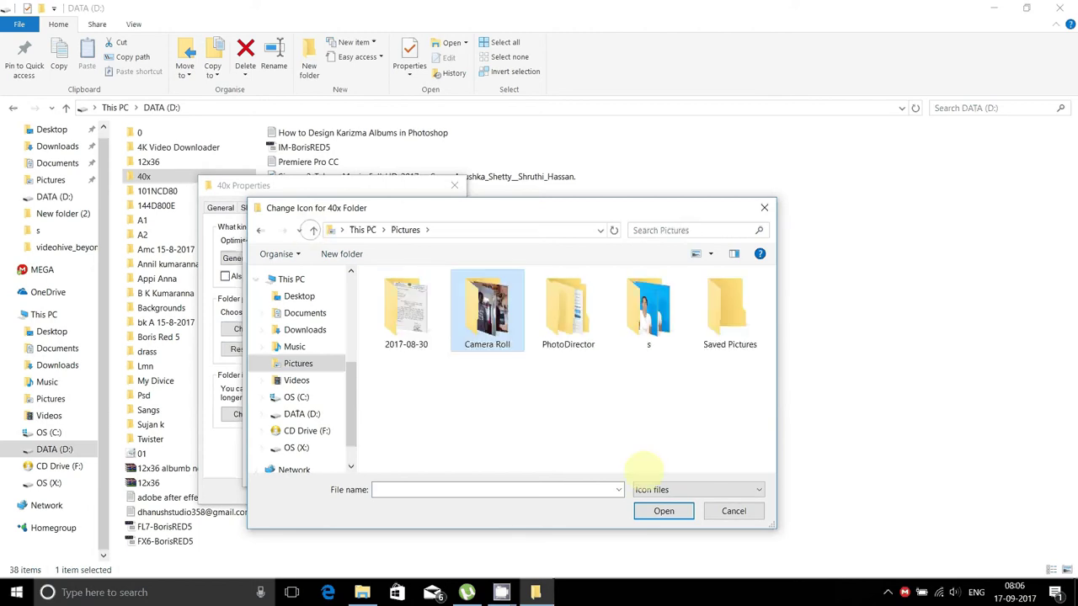
Step: Set the file filter to All files and open the sunset picture with boats and balloons in Paint
click(688, 489)
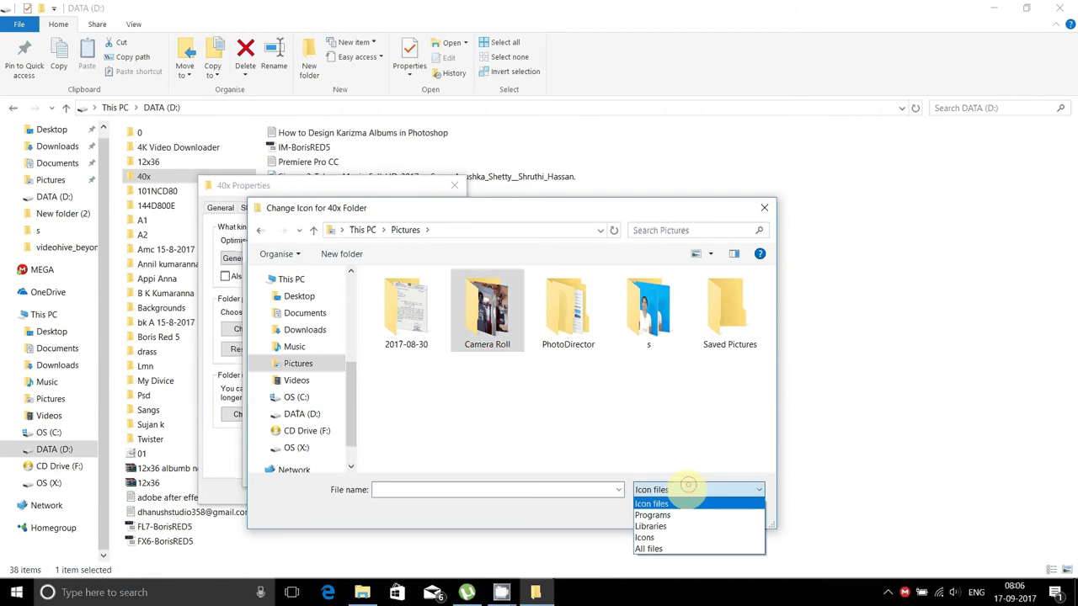
click(648, 548)
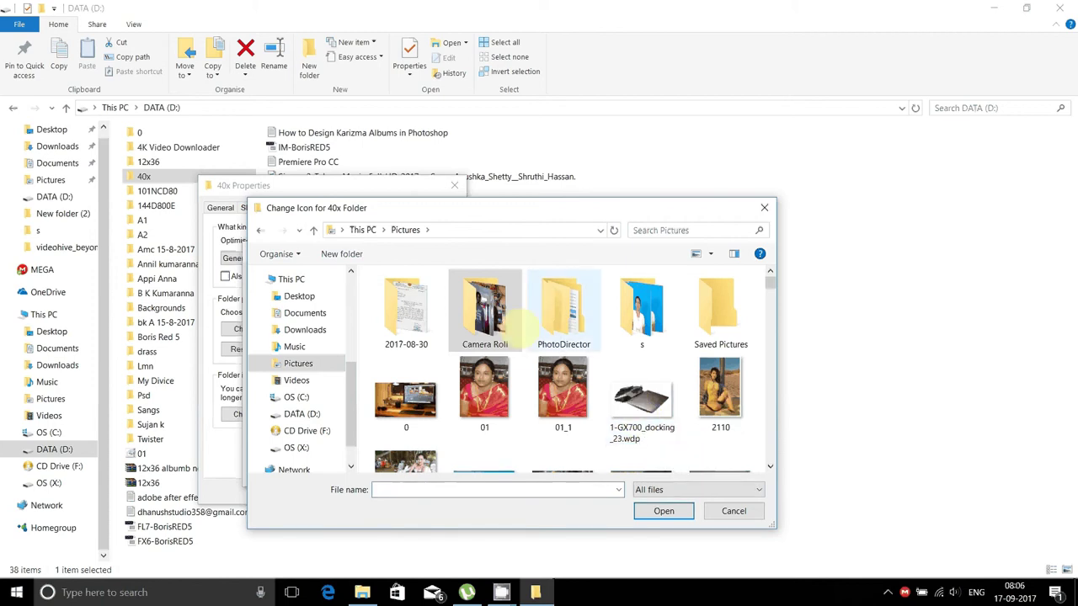
scroll(442, 417, down, 1)
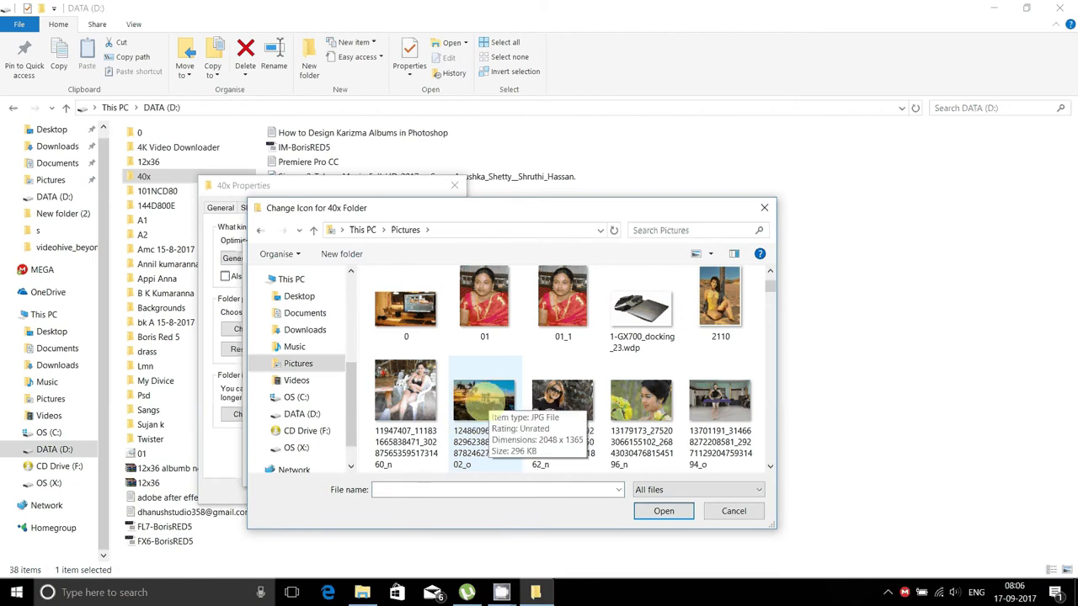
click(483, 401)
right_click(483, 401)
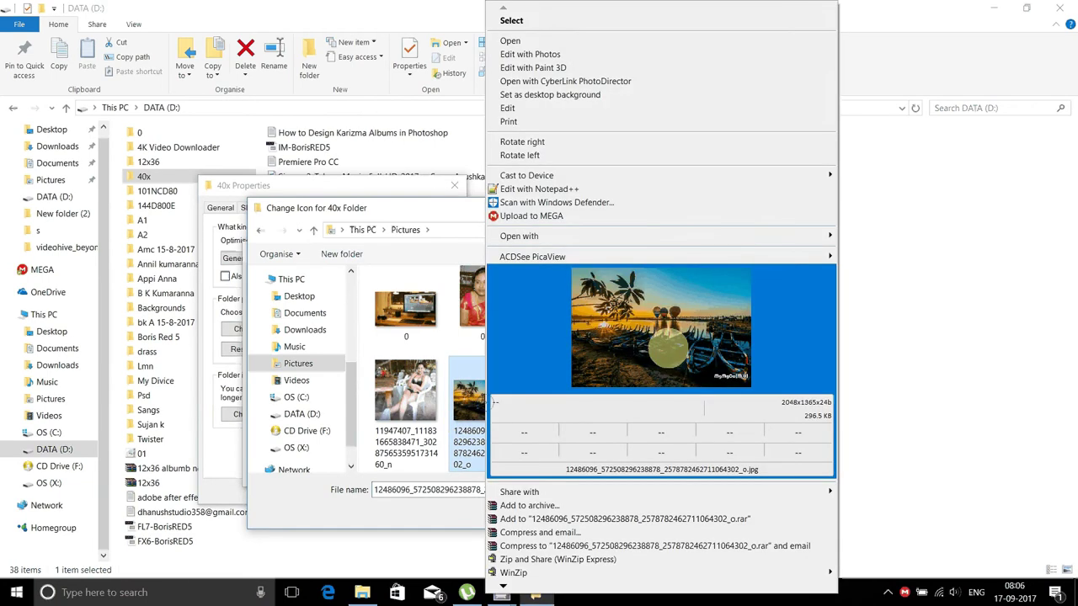
mouse_move(570, 238)
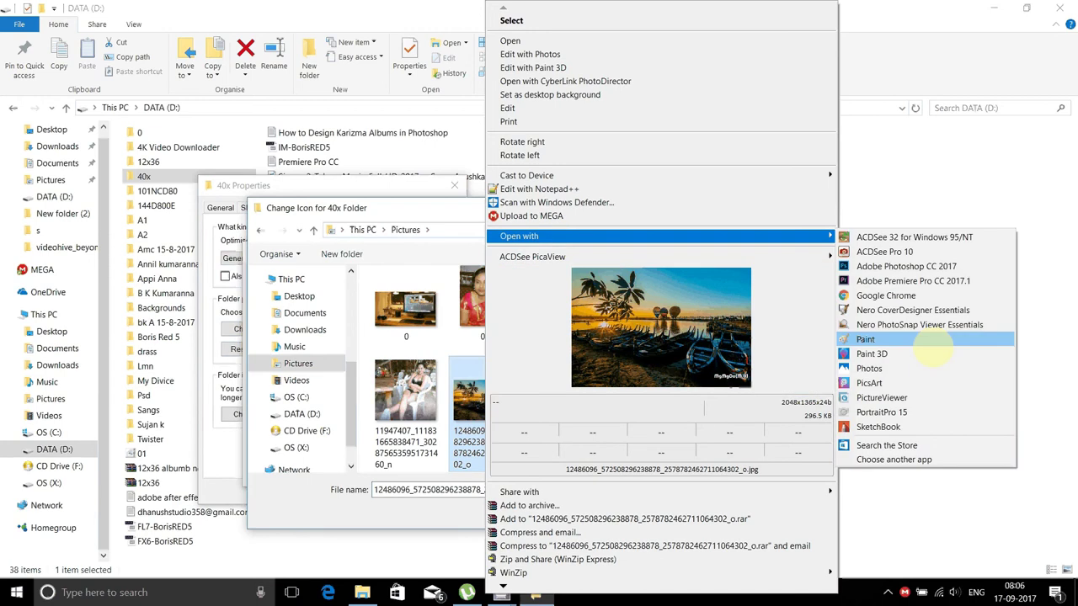
click(866, 339)
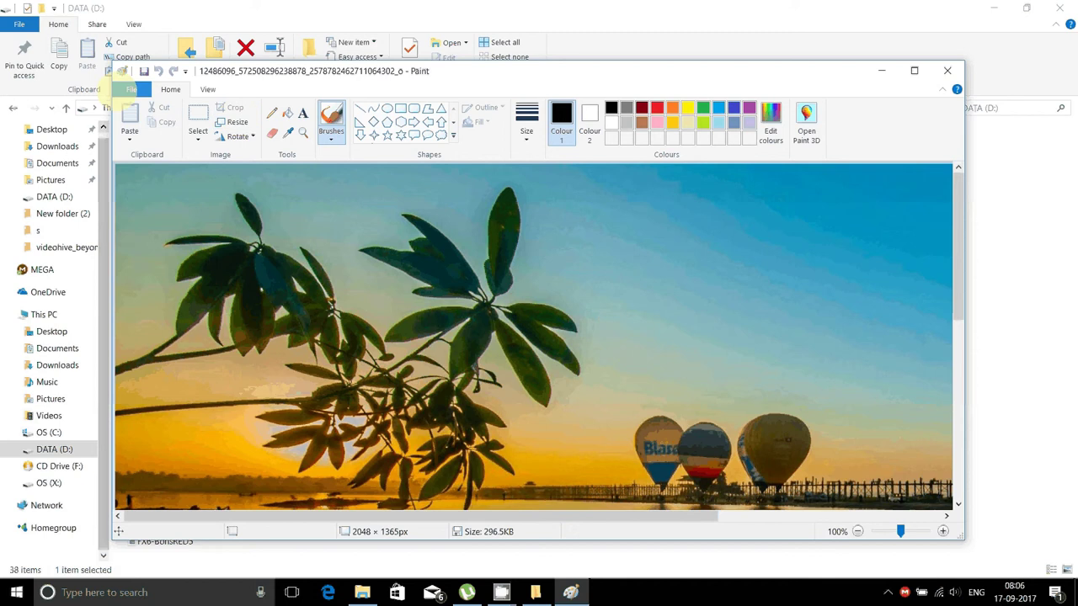
Step: Save the picture as a 24-bit bitmap in the 40x folder on DATA (D:), keeping its file name
click(130, 90)
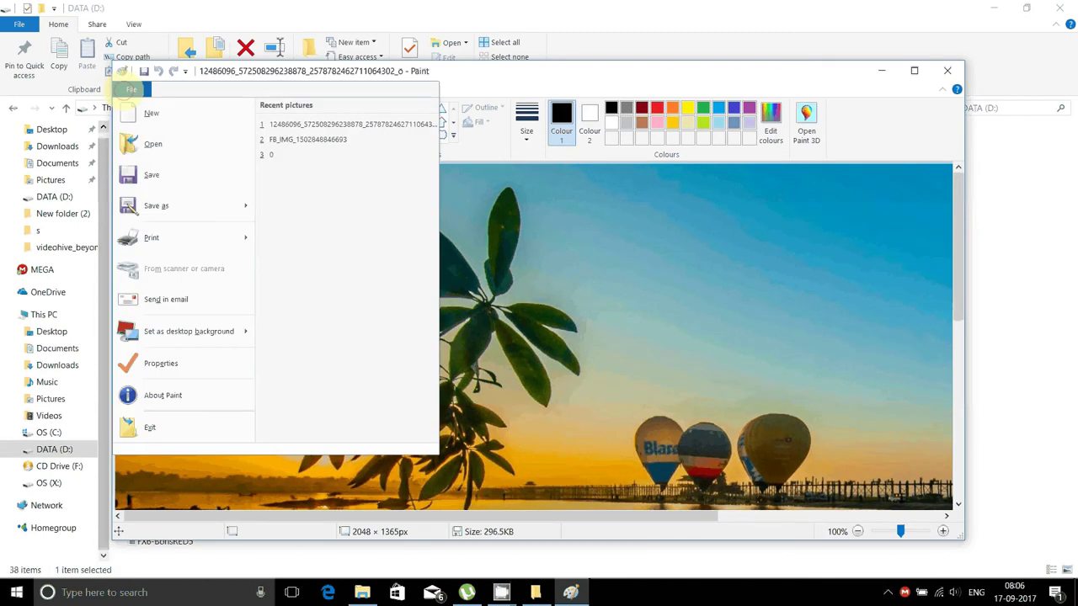
mouse_move(156, 206)
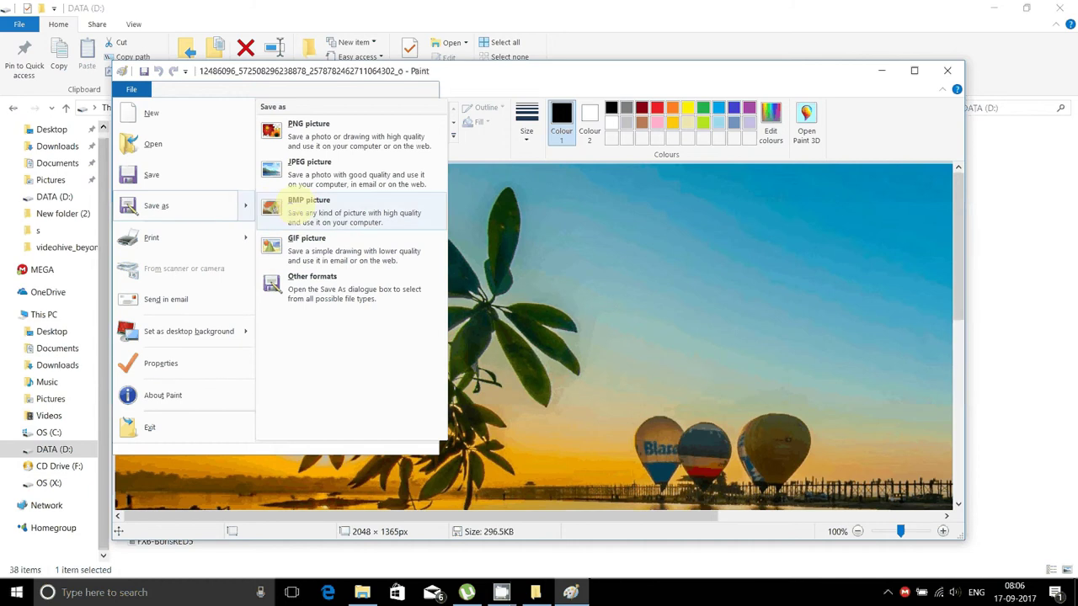
click(295, 204)
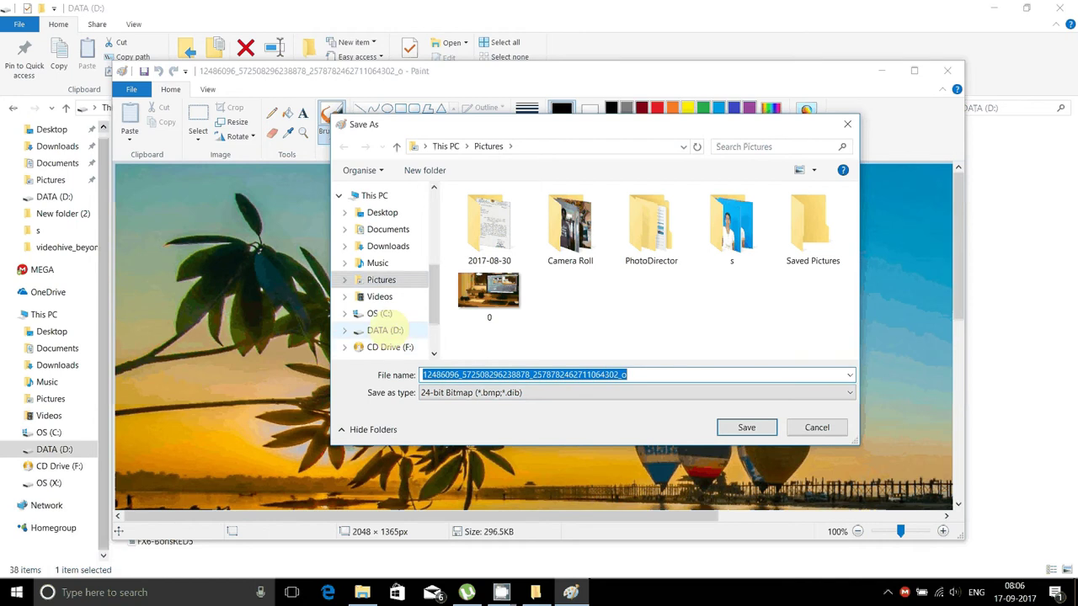
click(385, 330)
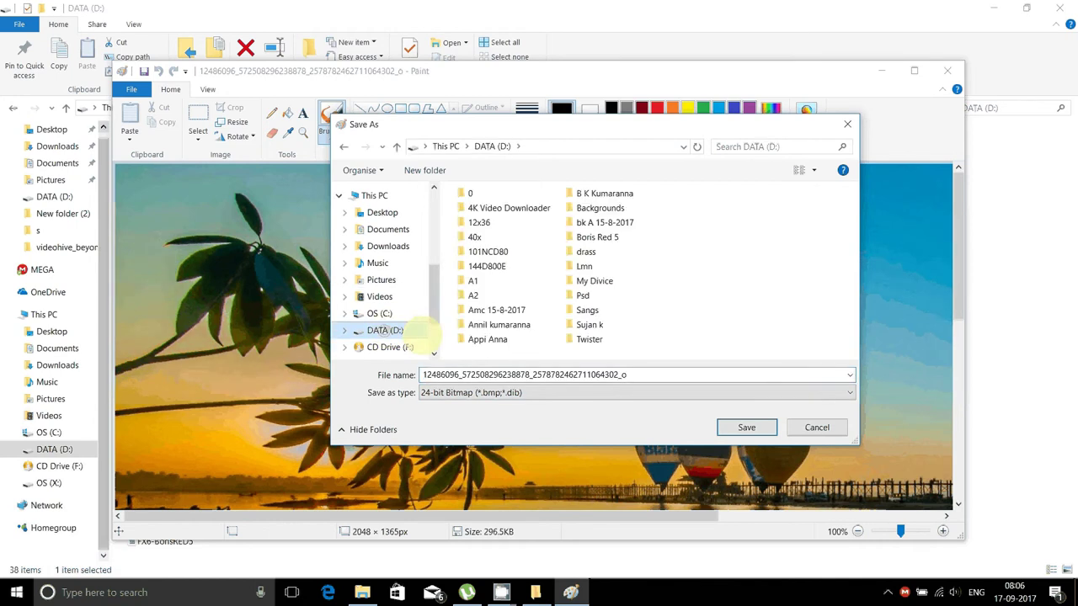
double_click(475, 237)
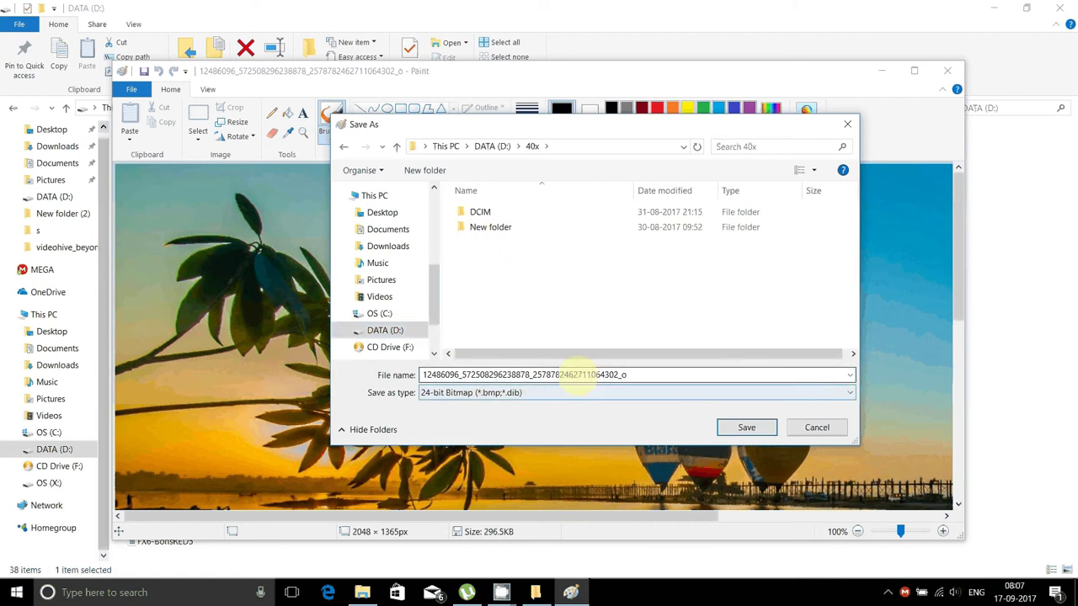
click(581, 375)
click(746, 427)
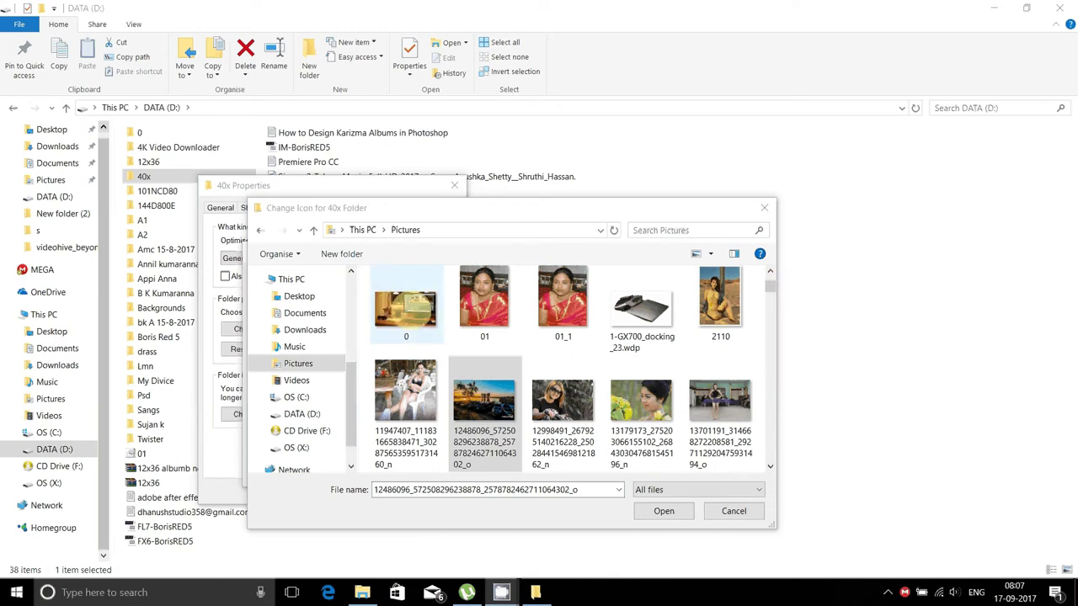
Step: Choose 0.bmp from Pictures as the 40x folder's icon and apply the change
click(405, 307)
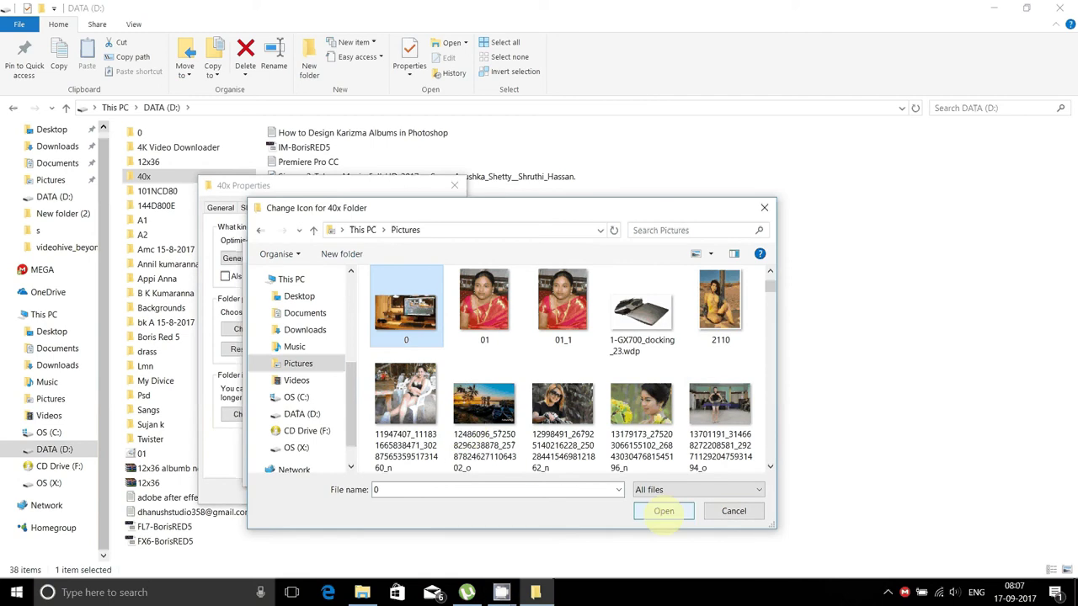
click(663, 511)
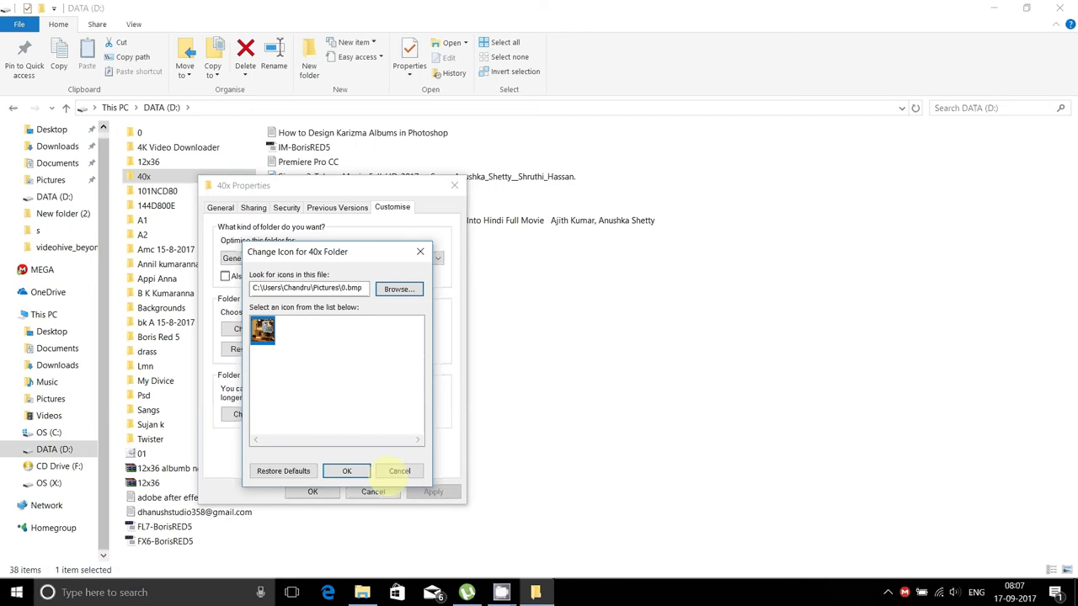
click(356, 469)
click(433, 491)
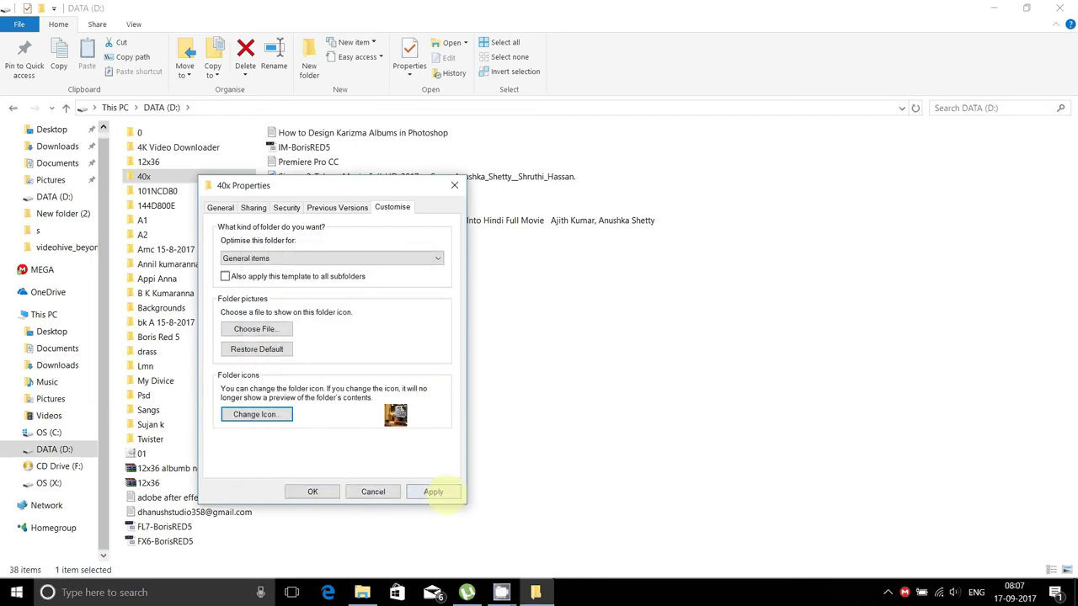
click(432, 492)
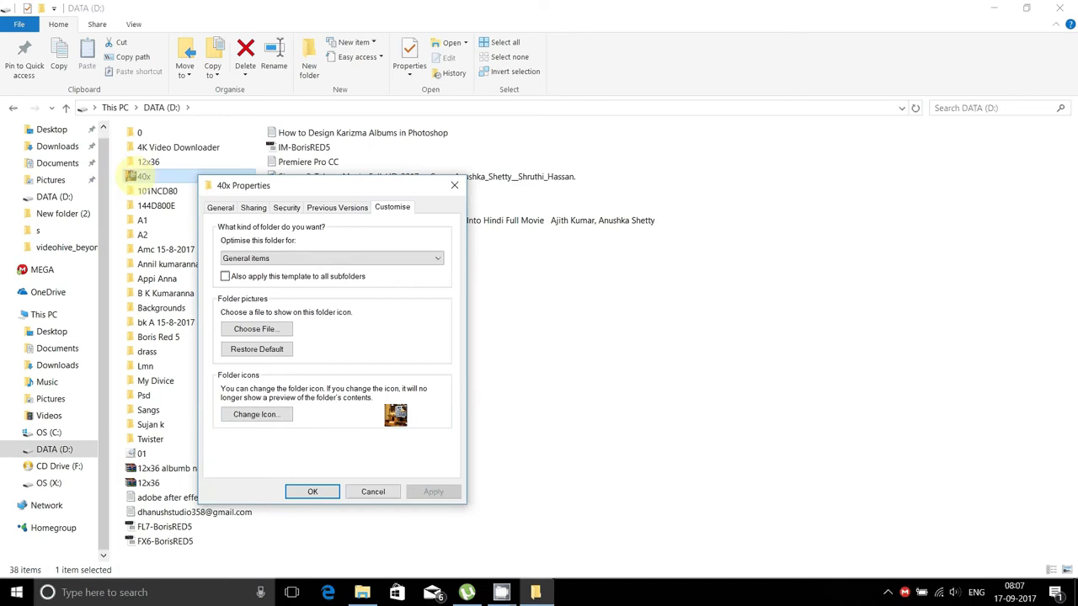
Step: Confirm the 40x folder's properties and display the contents of DATA (D:) as extra large icons
click(307, 492)
click(565, 423)
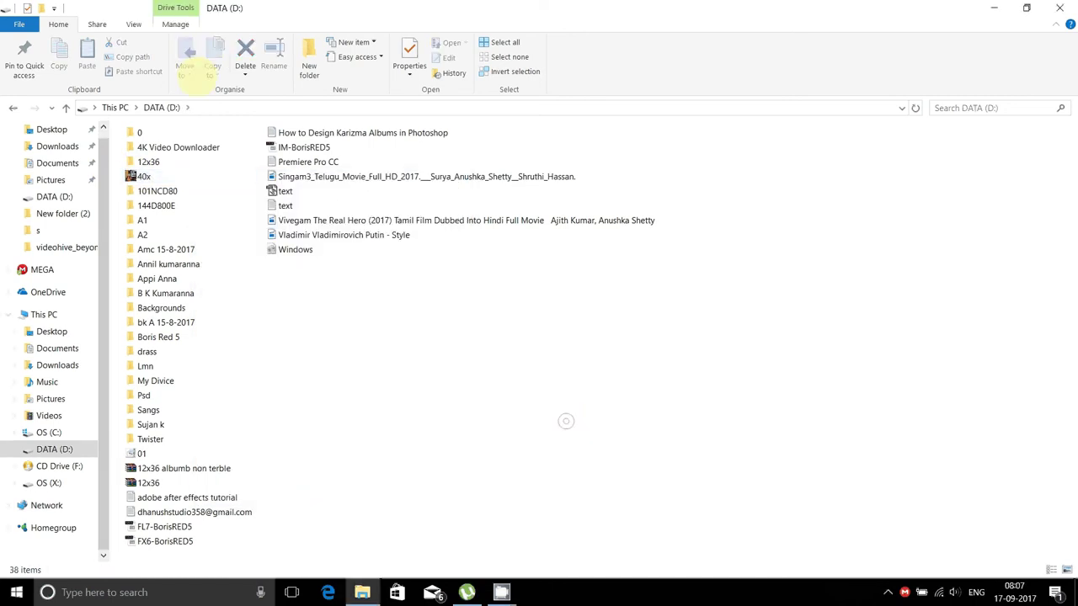
click(135, 25)
click(154, 44)
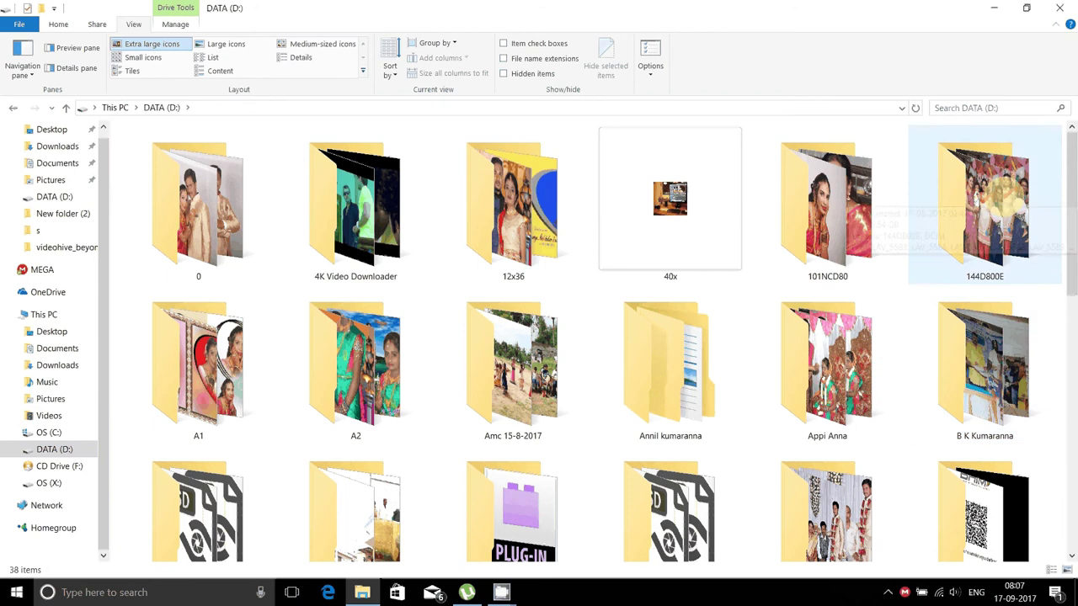
Step: Open the photo LAV_5211 from the nested 144D800E folder on DATA (D:) in Paint
click(984, 195)
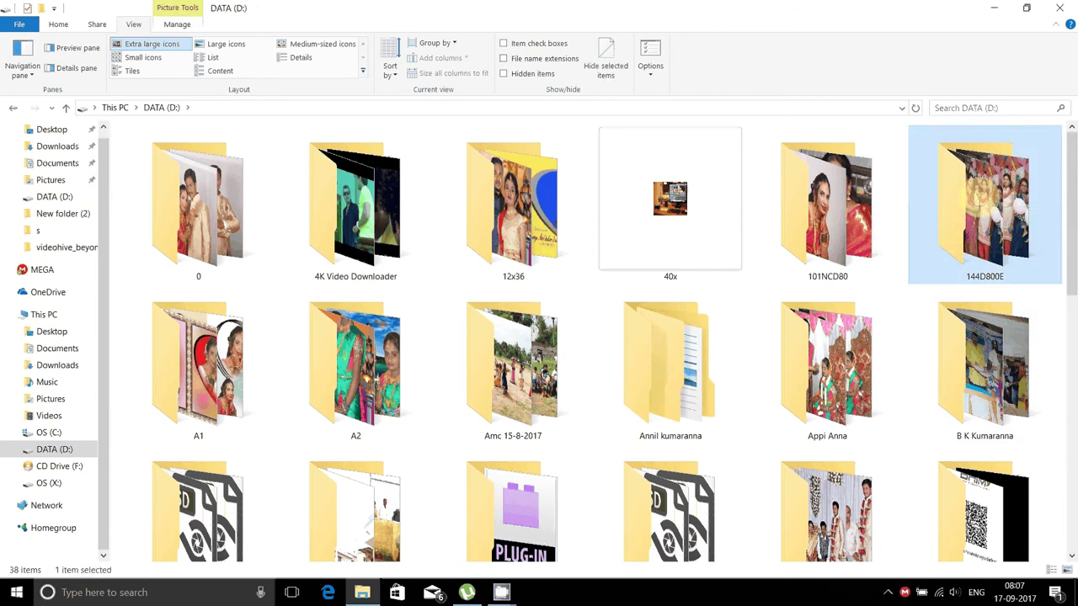
key(Return)
double_click(159, 169)
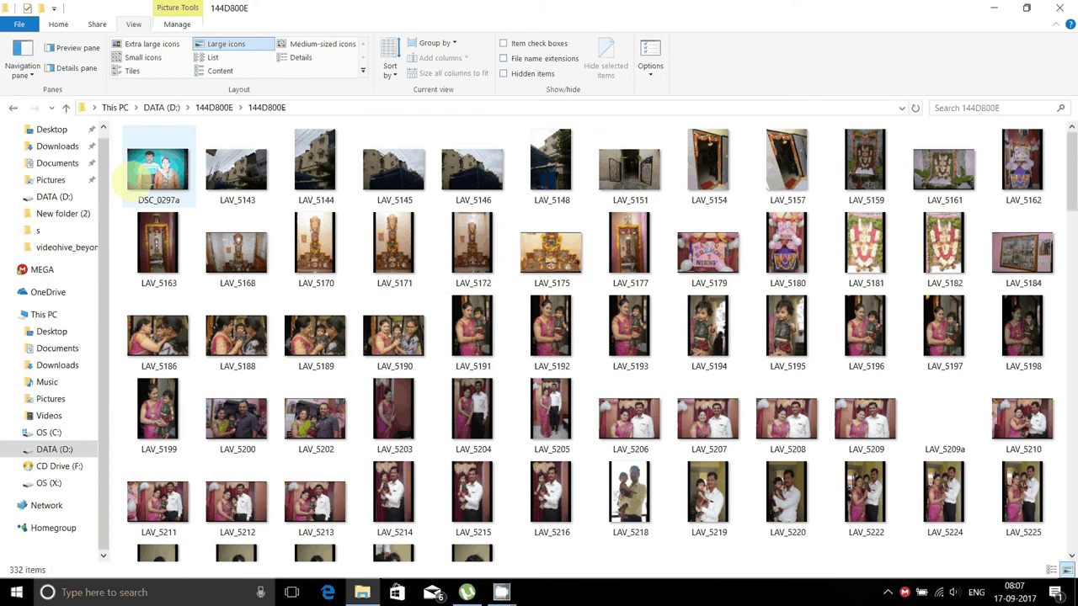
scroll(629, 358, down, 3)
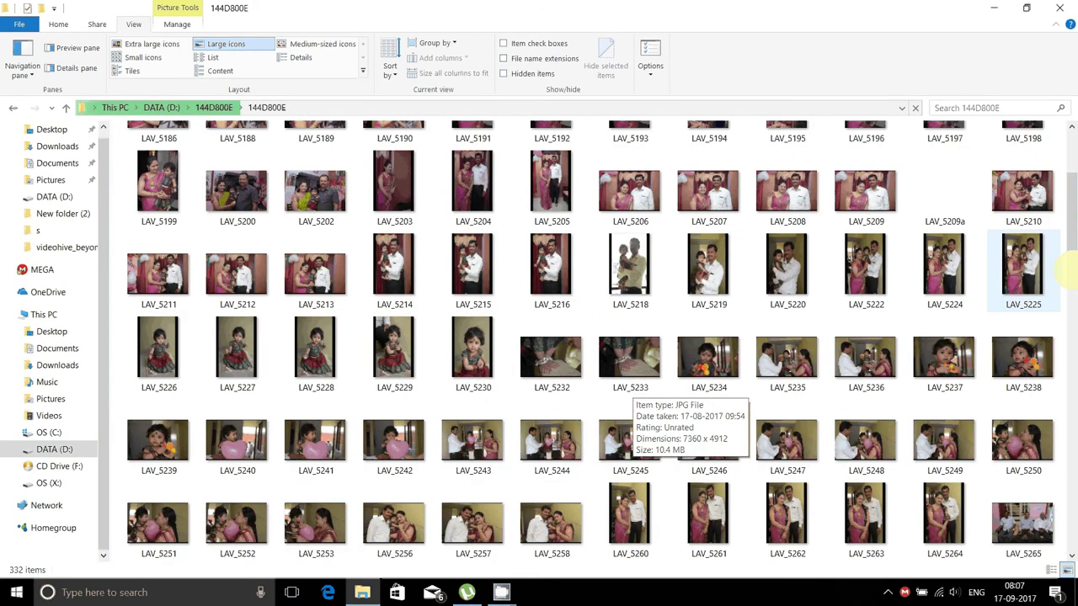
scroll(779, 342, down, 6)
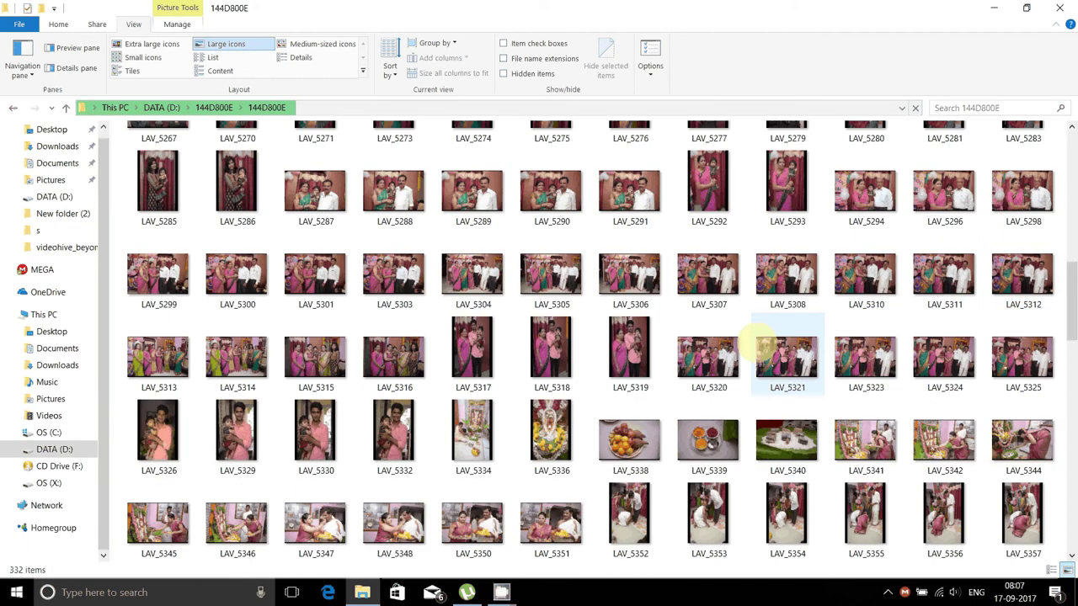
scroll(750, 341, down, 1)
scroll(745, 346, up, 7)
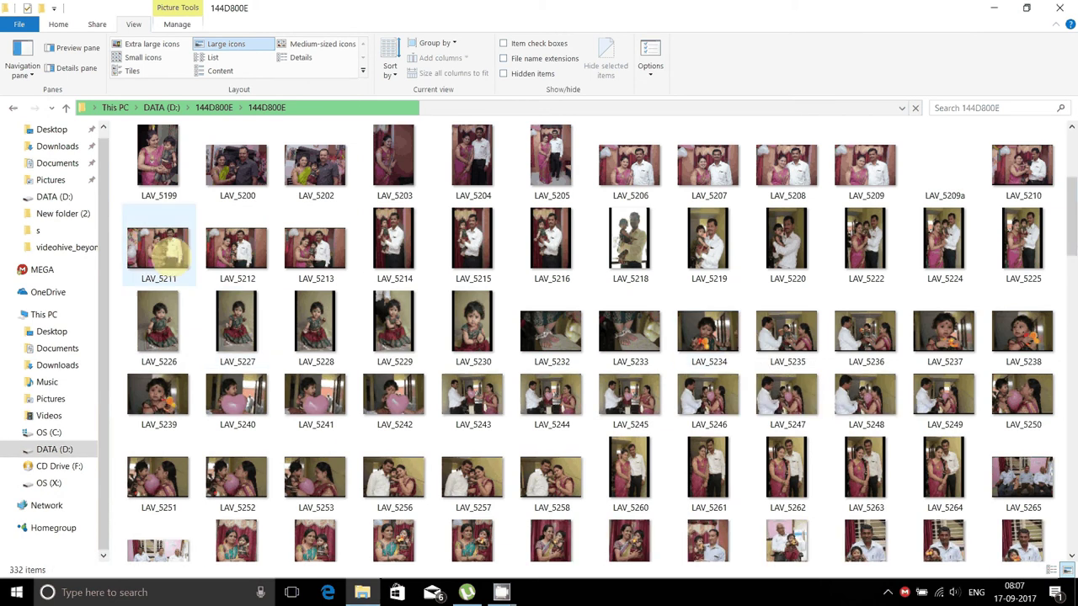
click(160, 255)
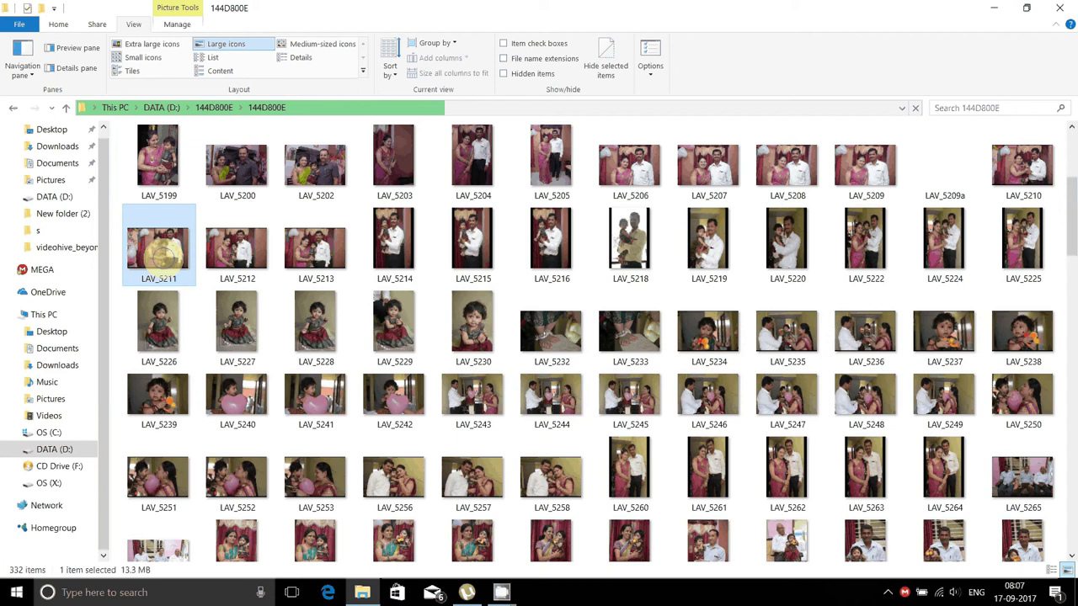
right_click(160, 254)
mouse_move(221, 215)
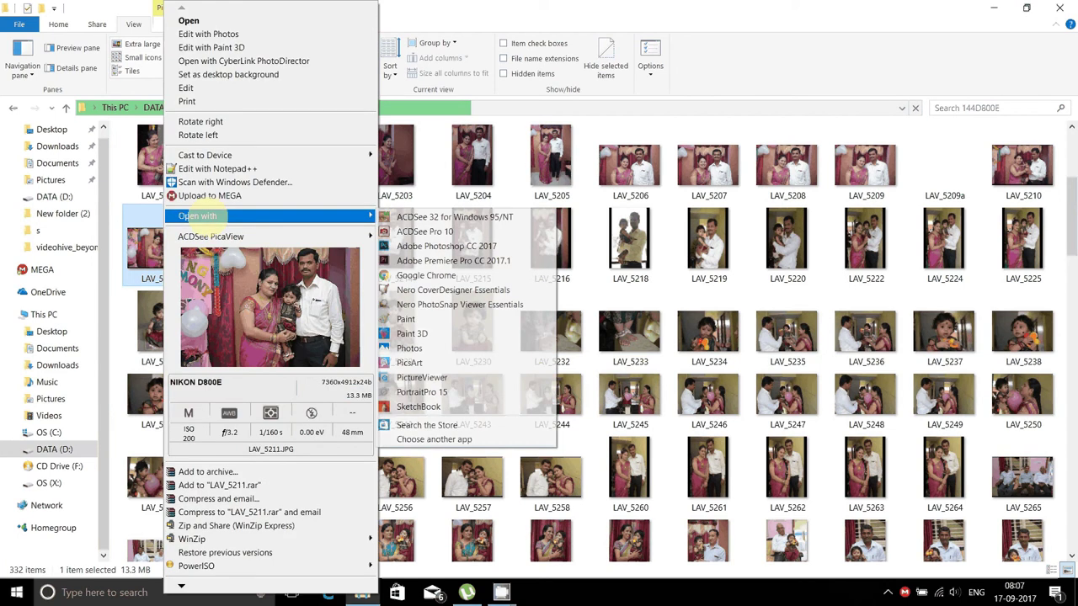
click(442, 319)
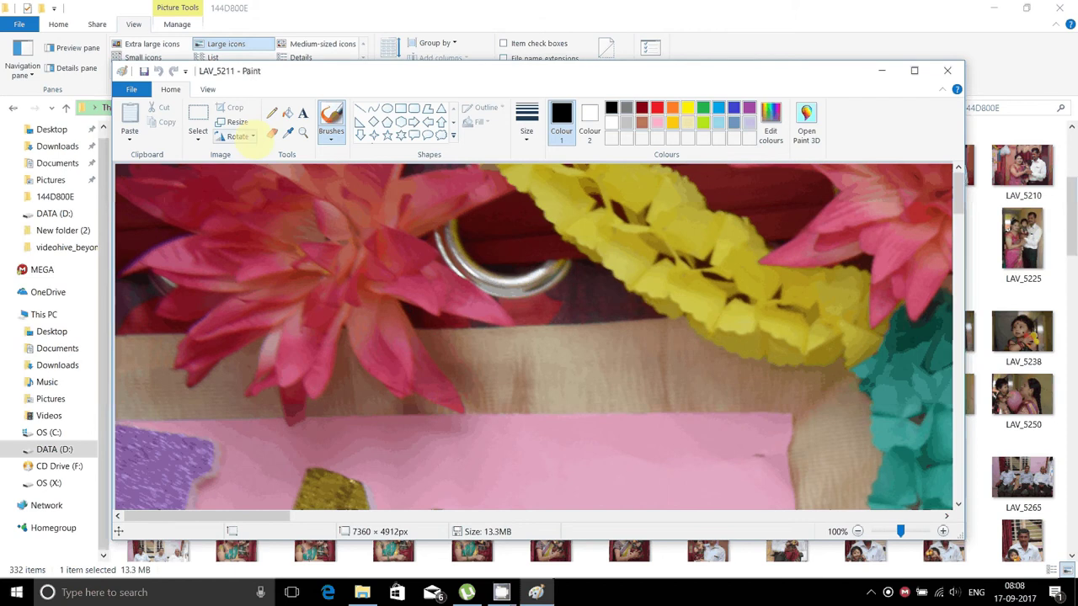
Step: Resize the picture by pixels to 300 horizontal and 200 vertical, maintaining the aspect ratio
click(236, 122)
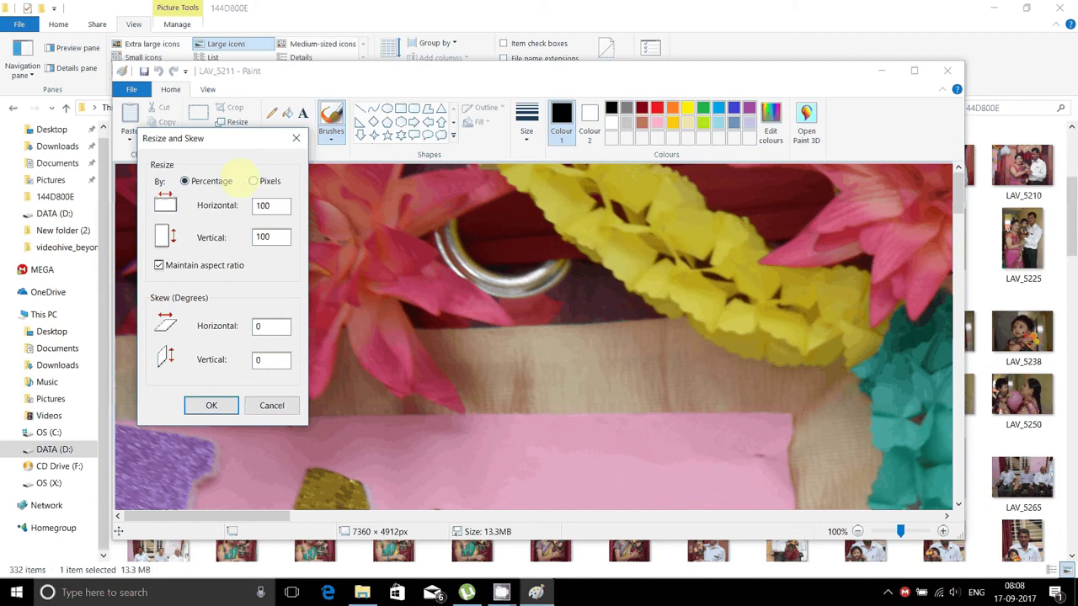
click(253, 181)
drag(270, 205, 229, 205)
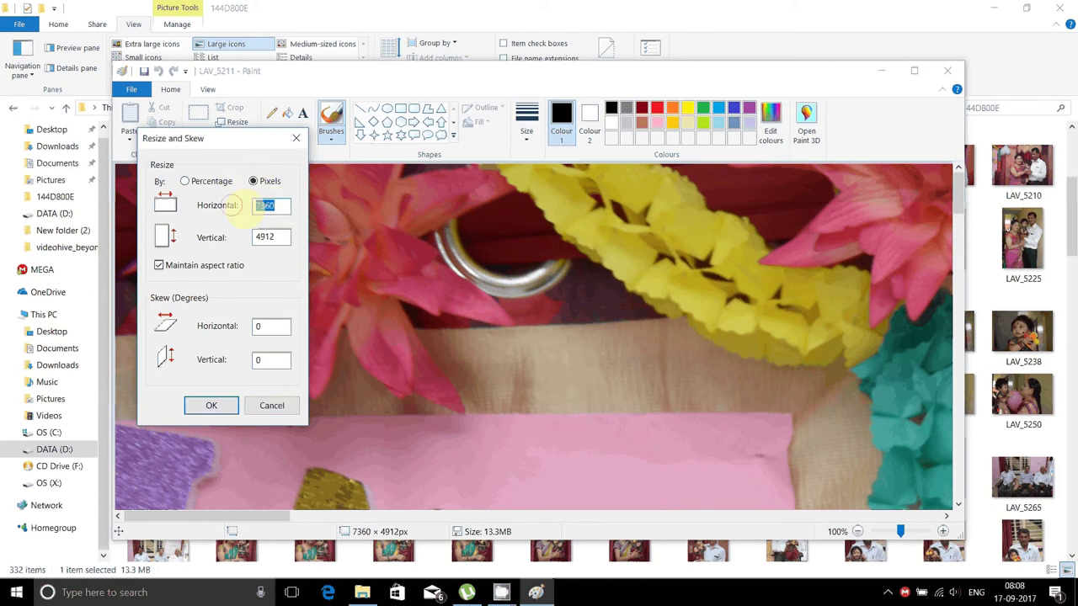
text(300)
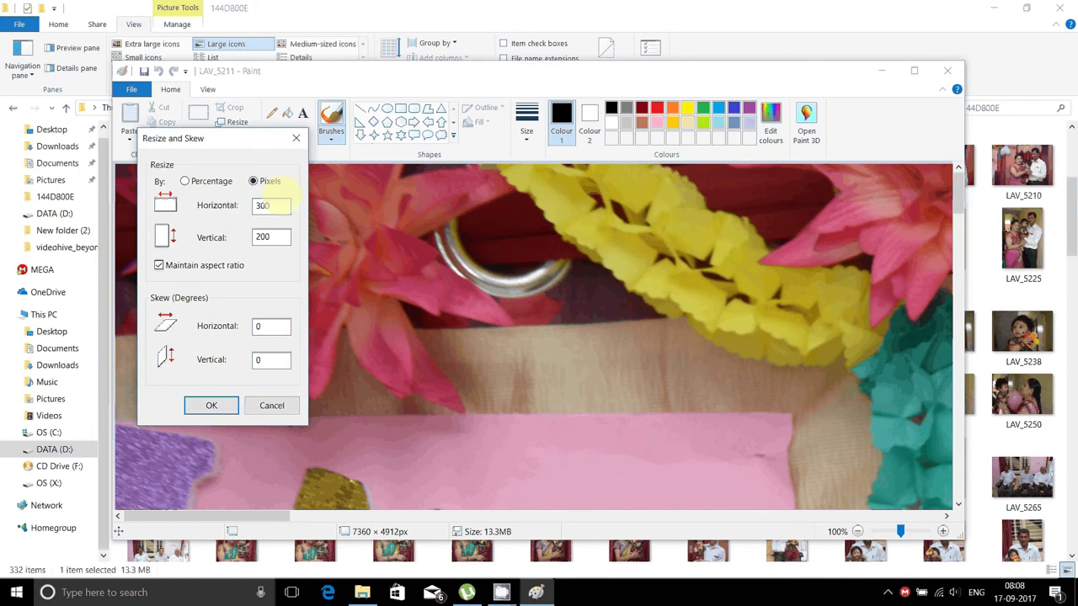
click(220, 405)
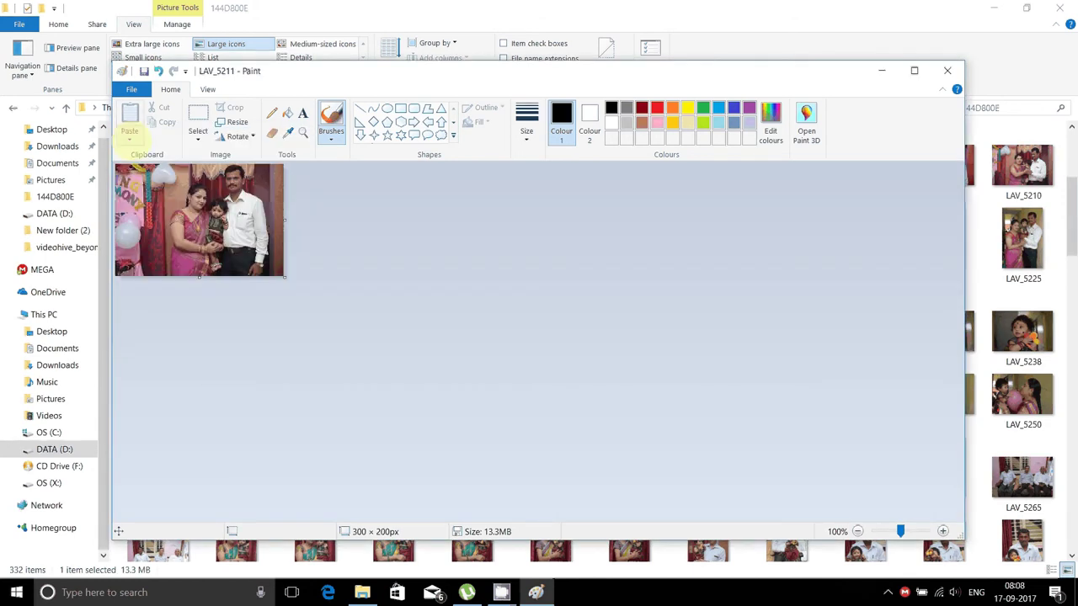
Step: Save the picture as a 24-bit bitmap named LAV_5211 in the outer 144D800E folder on DATA (D:), and close Paint
click(131, 89)
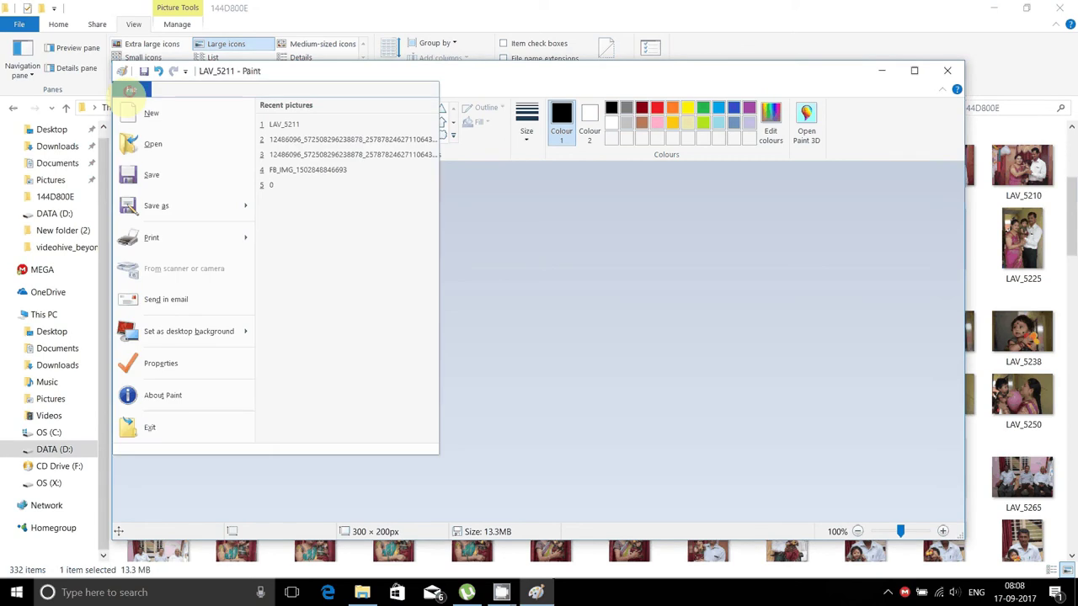
click(156, 206)
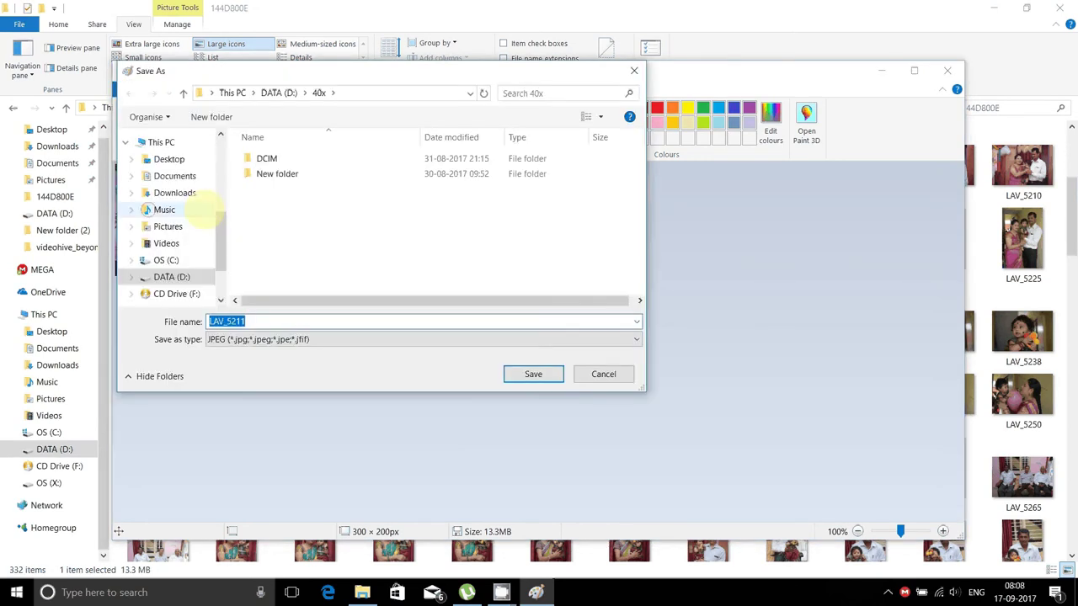
click(299, 339)
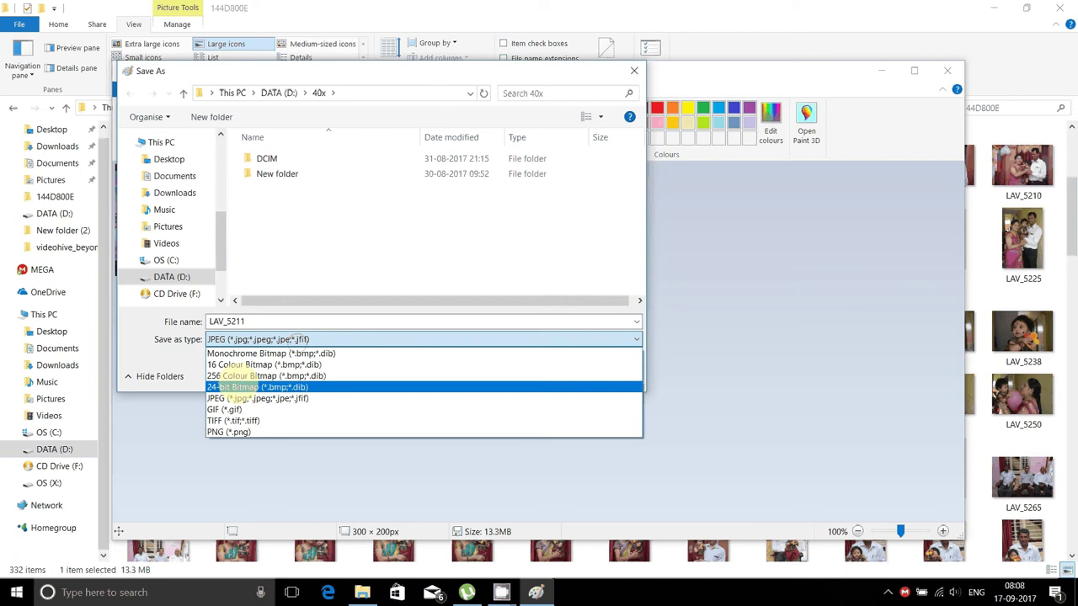
click(234, 387)
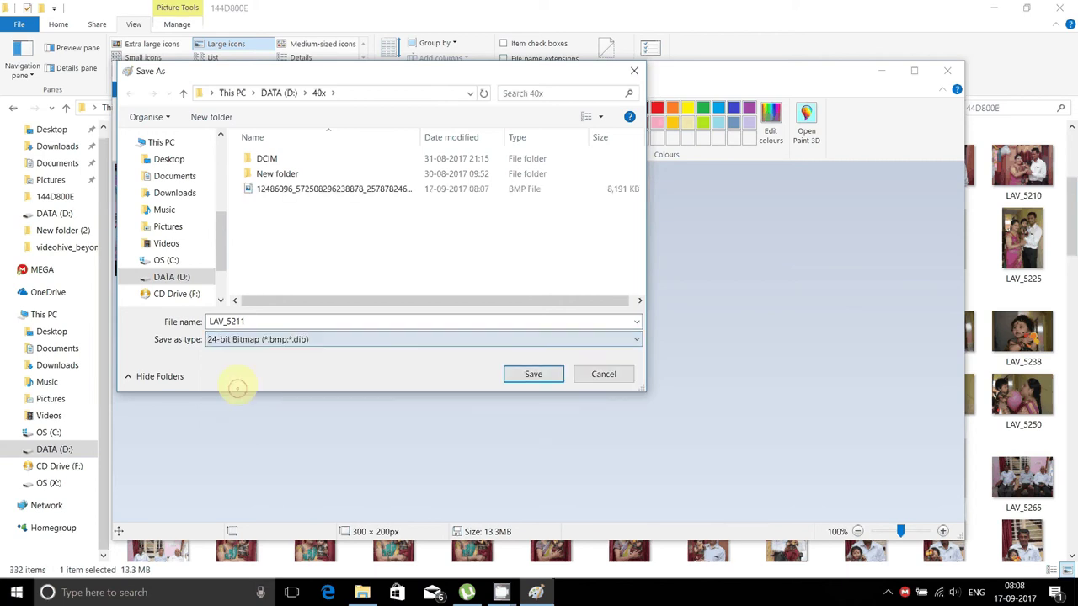
click(246, 321)
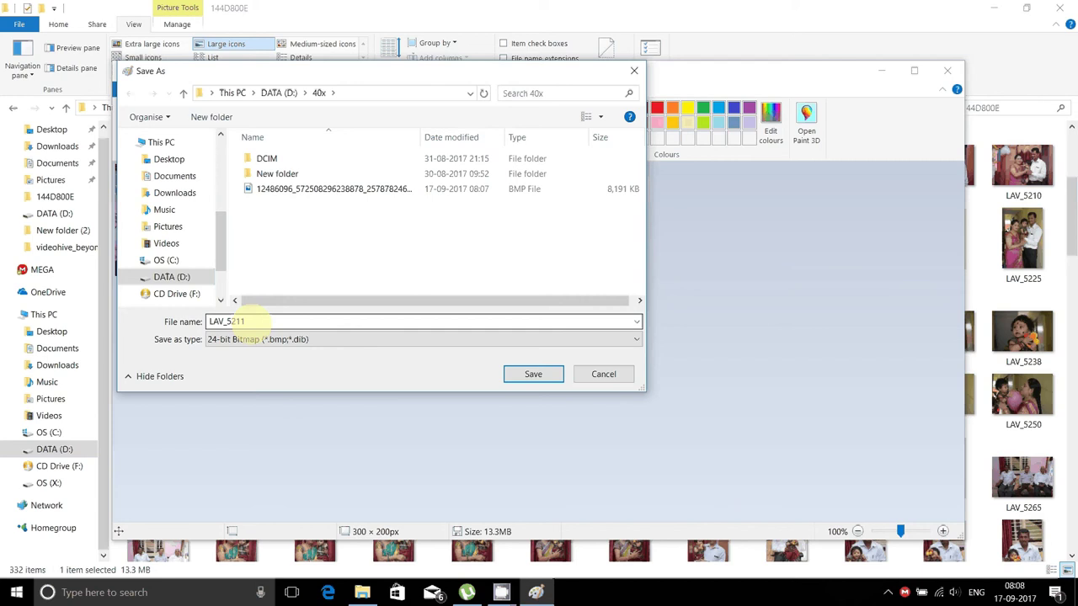
mouse_move(357, 74)
mouse_down()
mouse_move(489, 194)
mouse_move(394, 115)
mouse_up()
click(219, 131)
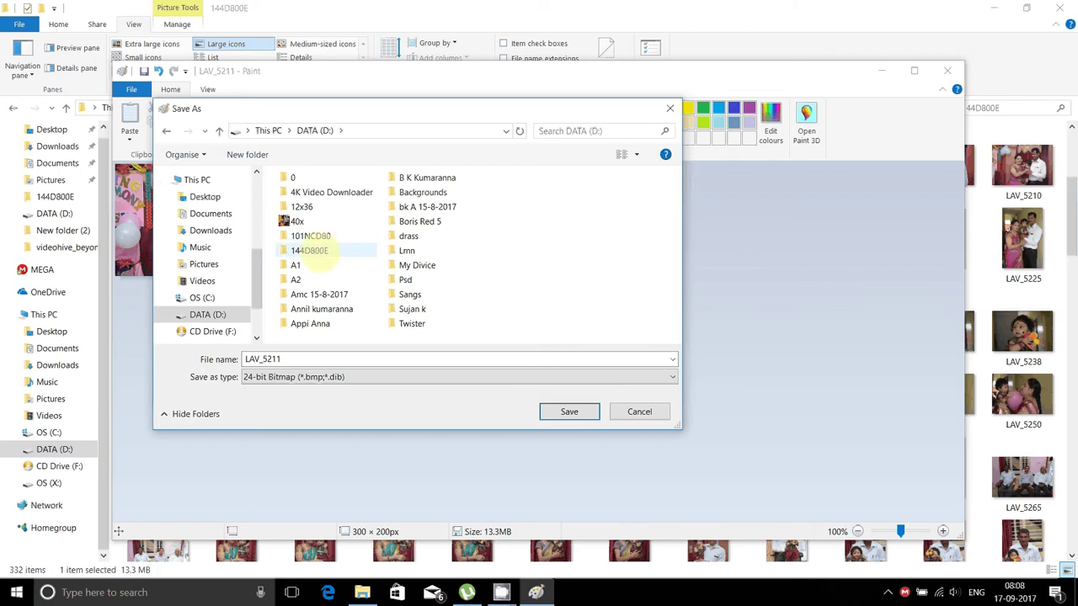
click(319, 252)
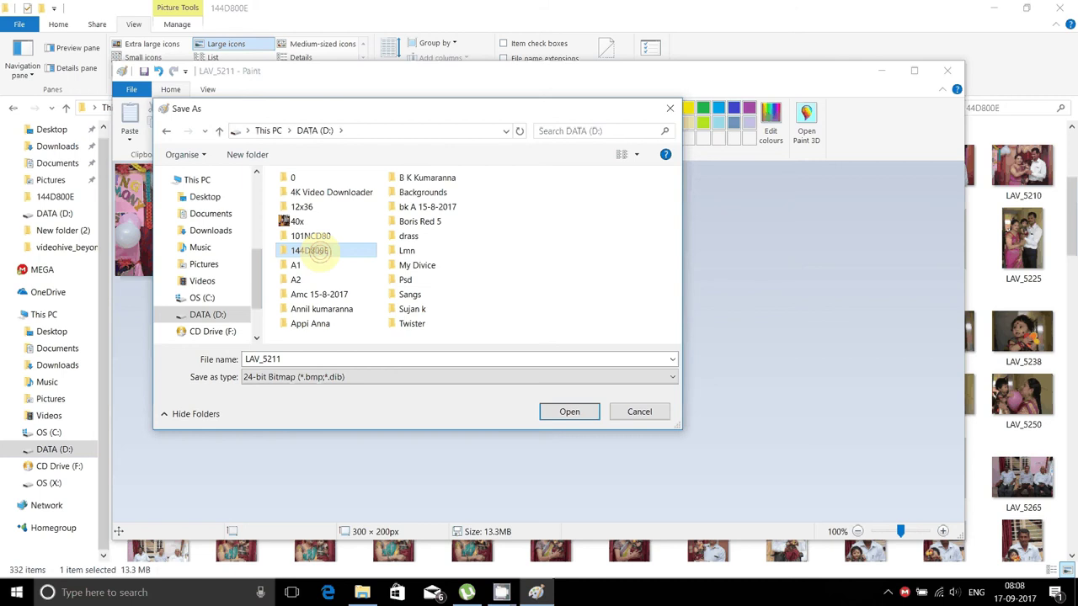
double_click(319, 252)
click(304, 358)
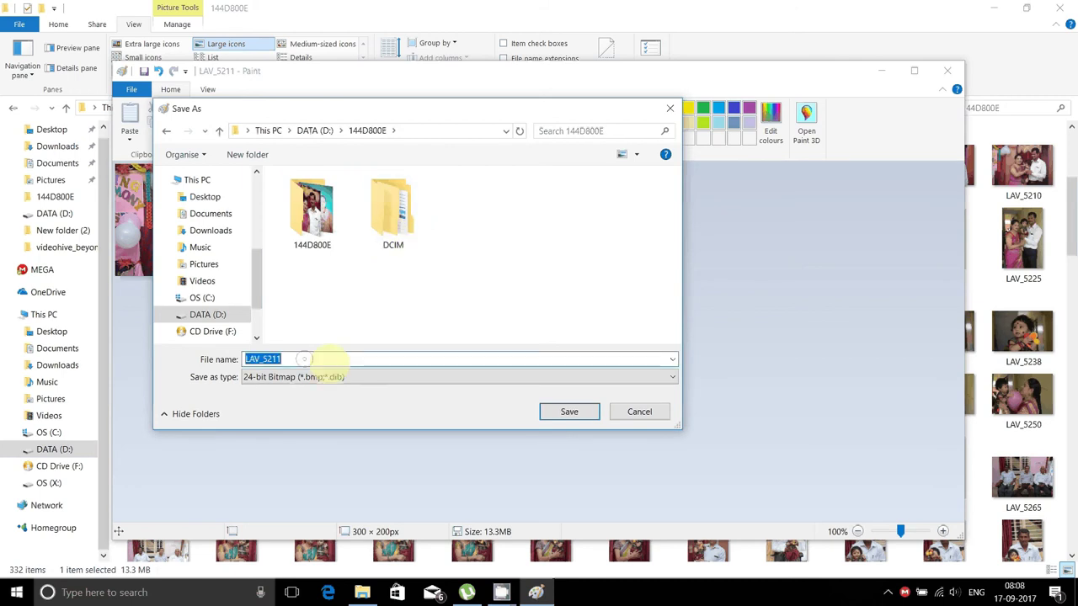
click(569, 412)
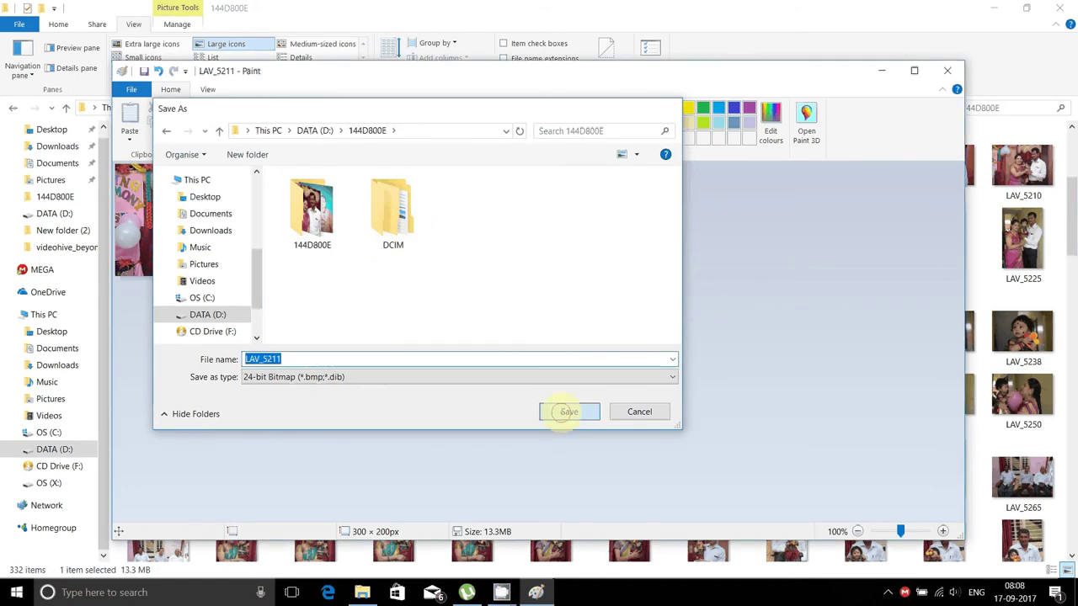
click(948, 72)
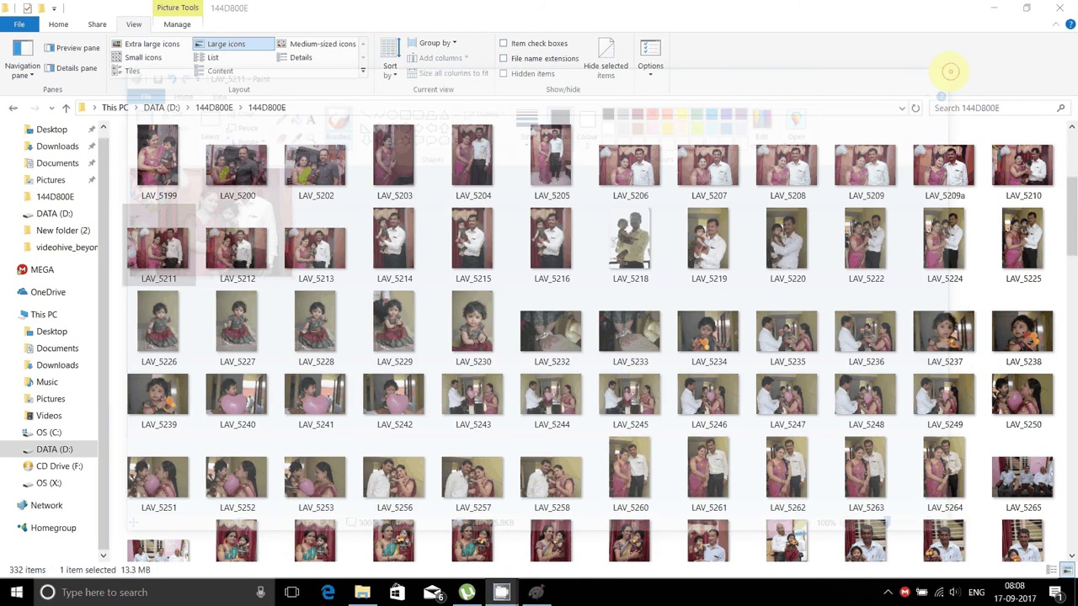
Step: Go up to the outer 144D800E folder, open its customisation properties and start changing its folder icon
click(66, 108)
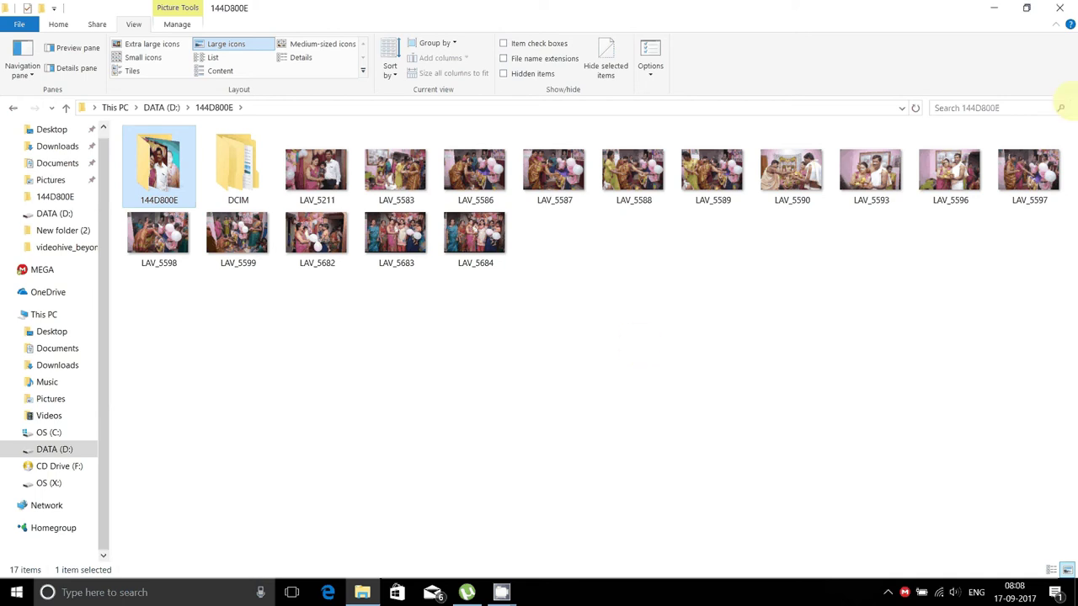
click(1026, 7)
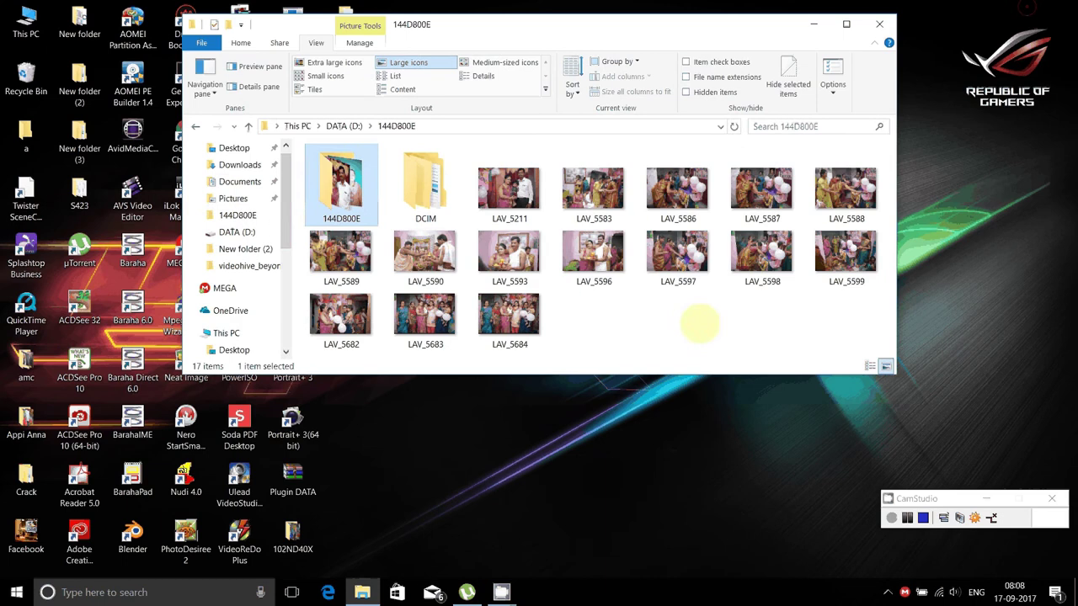
click(699, 324)
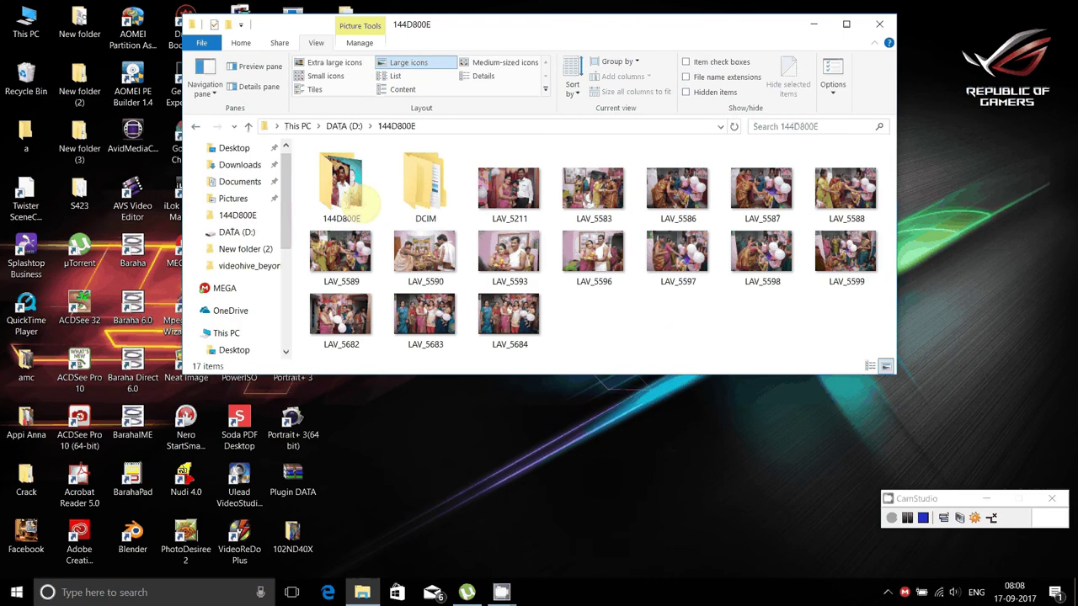
click(240, 43)
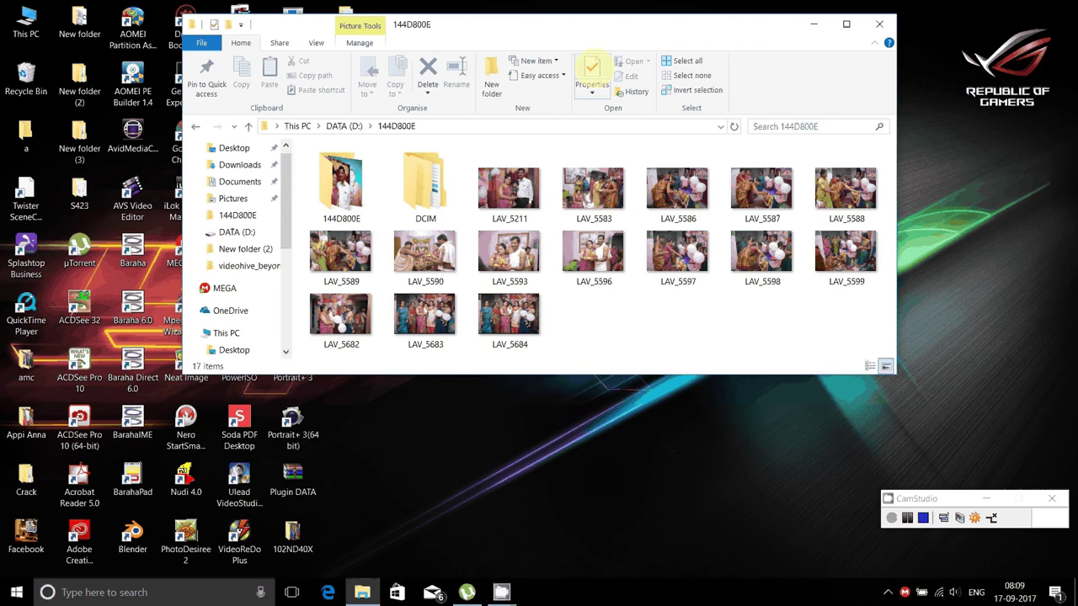
click(592, 72)
click(793, 101)
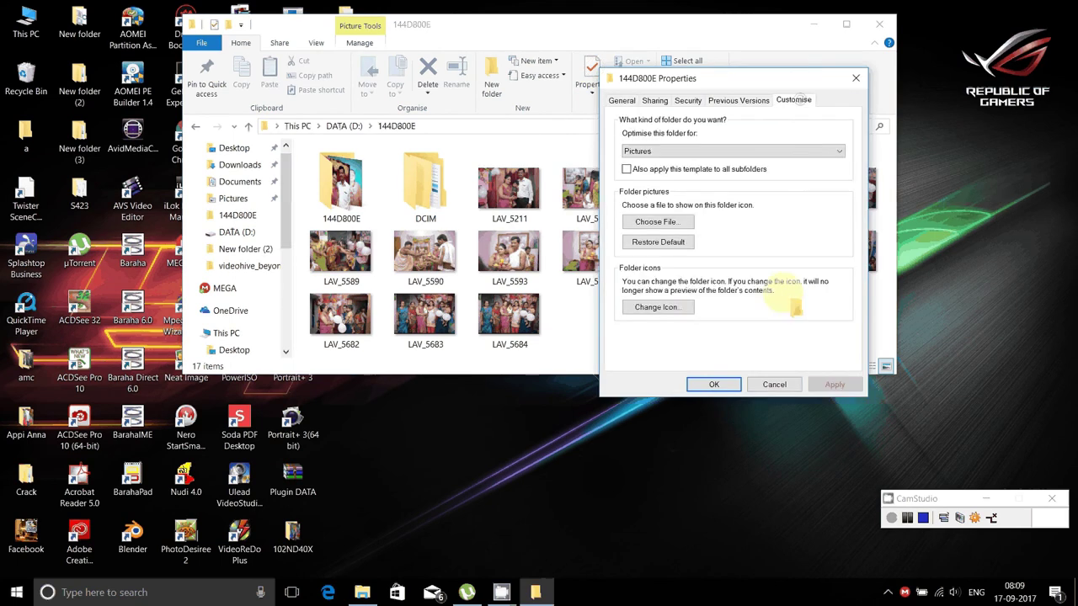
click(660, 308)
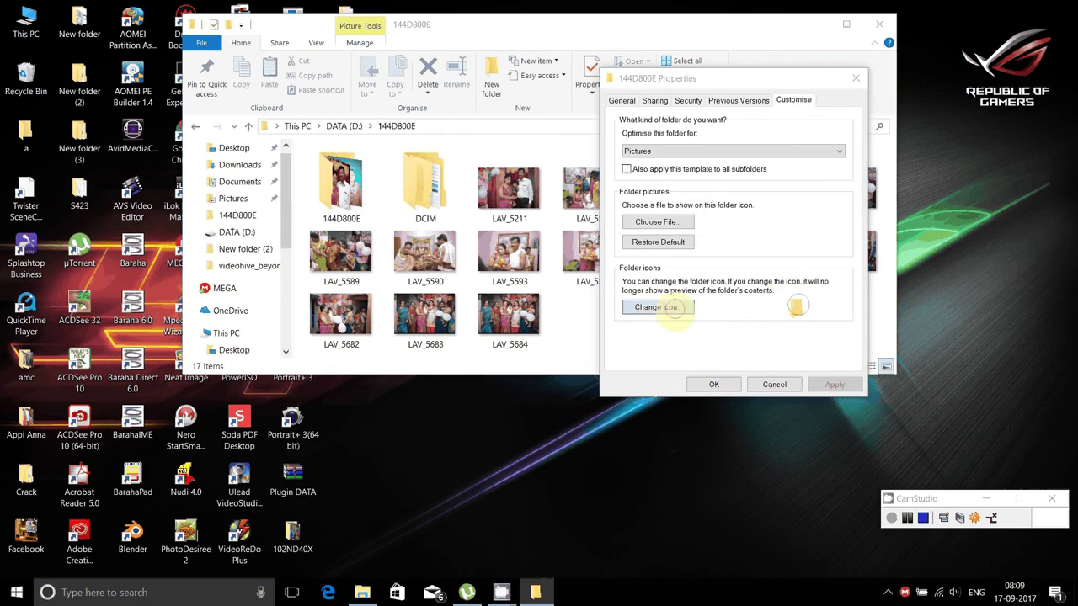
Step: Browse for an icon file for the folder, going into the nested 144D800E folder on DATA (D:)
click(799, 176)
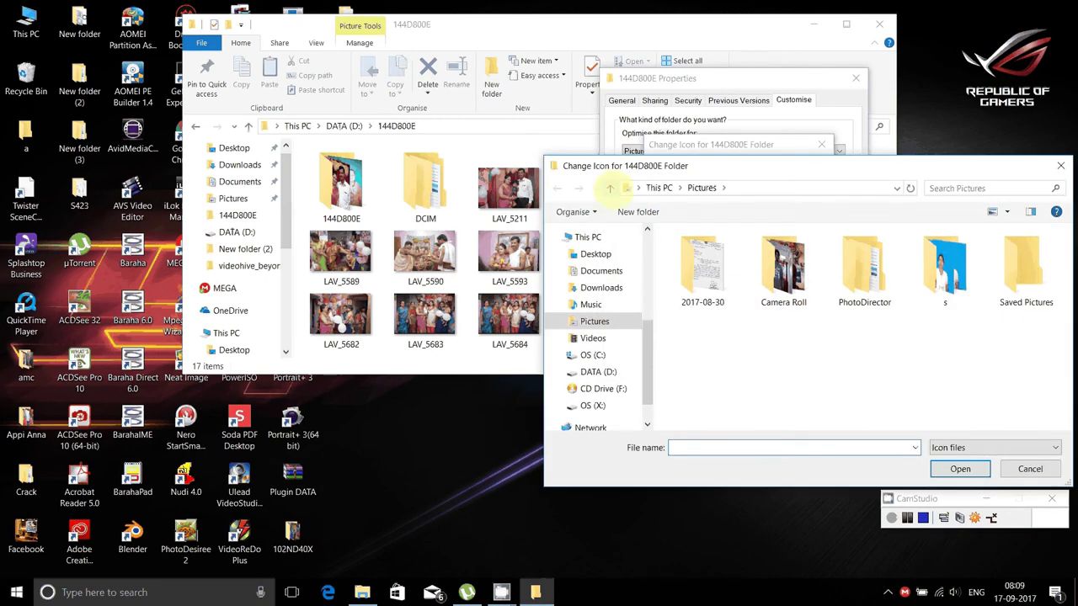
click(598, 371)
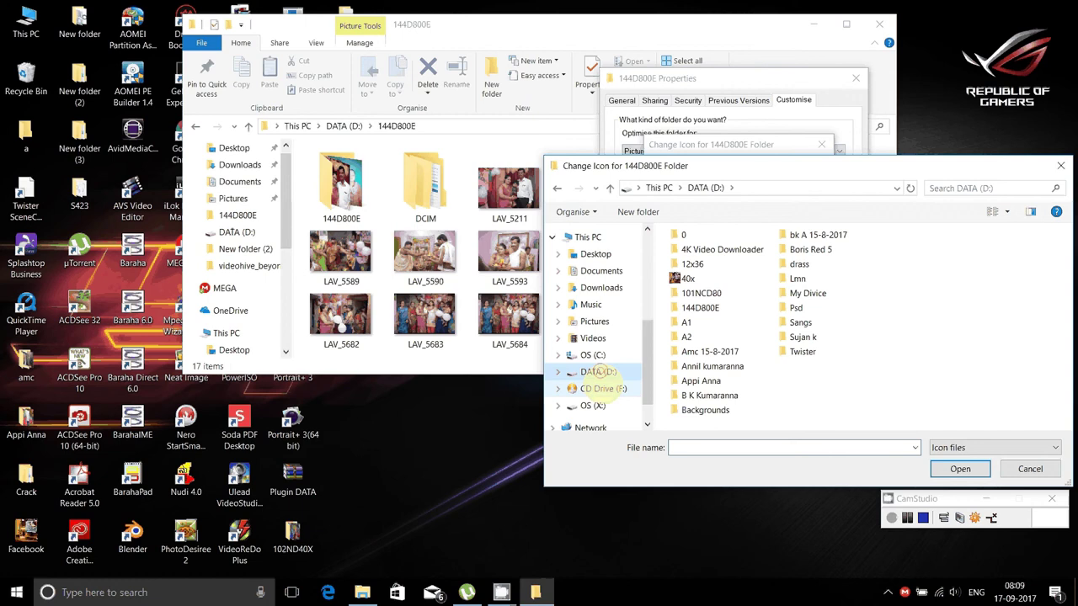
click(704, 307)
double_click(705, 307)
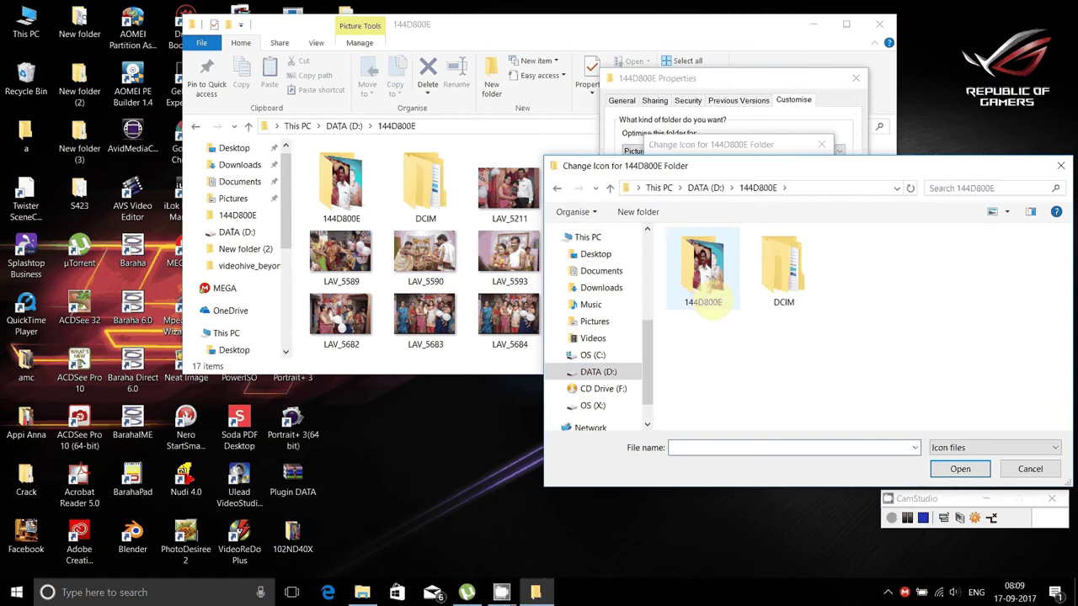
double_click(704, 291)
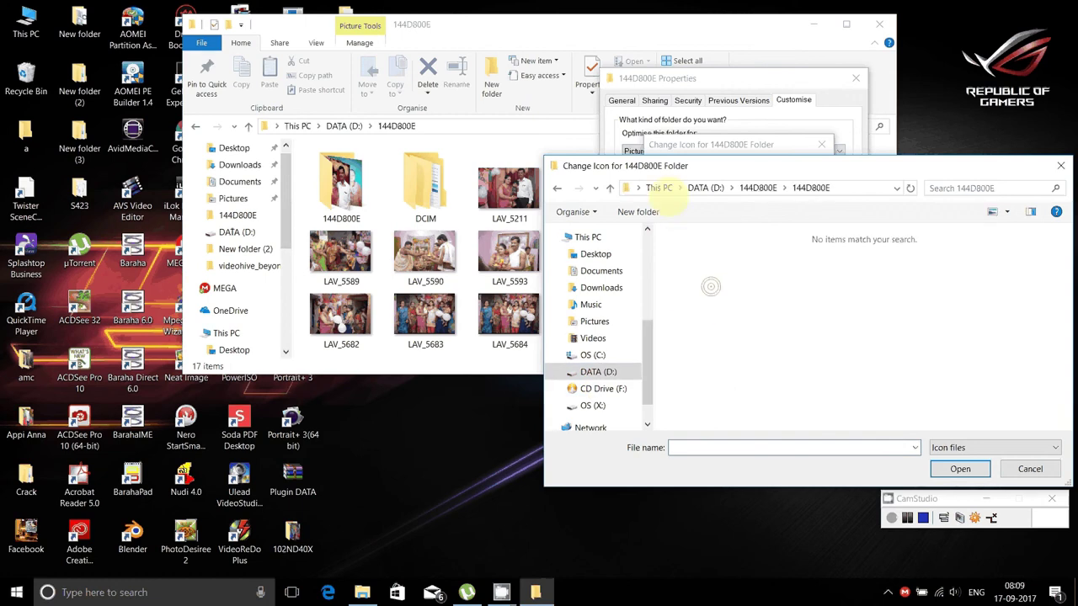
Step: Look through the DCIM, 101NCD80 and nested 144D800E folders on DATA (D:) for the LAV_5211 bitmap
click(609, 188)
double_click(787, 278)
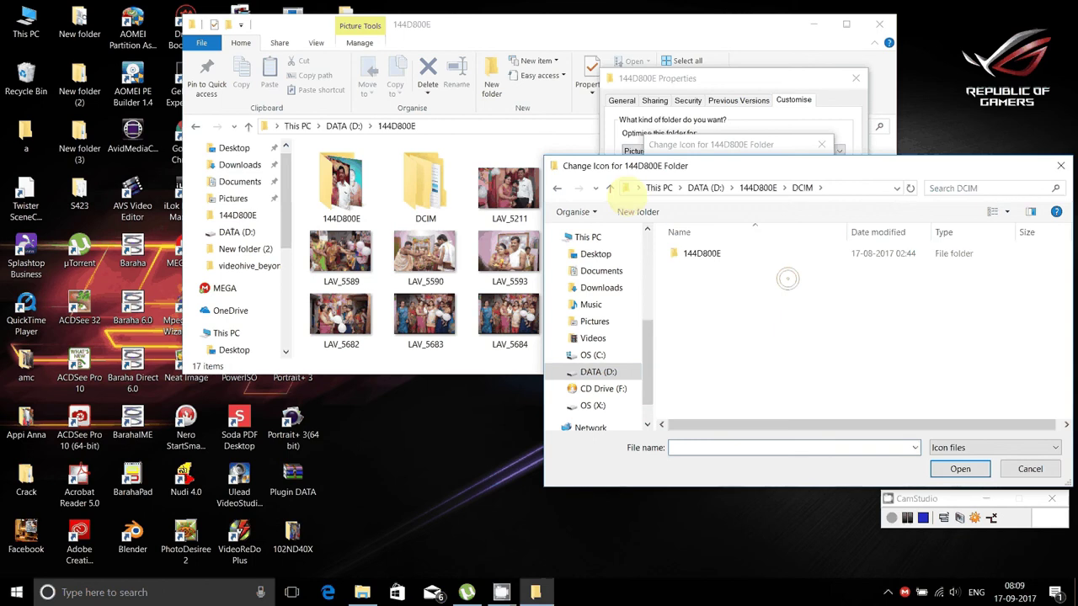
click(612, 188)
click(612, 188)
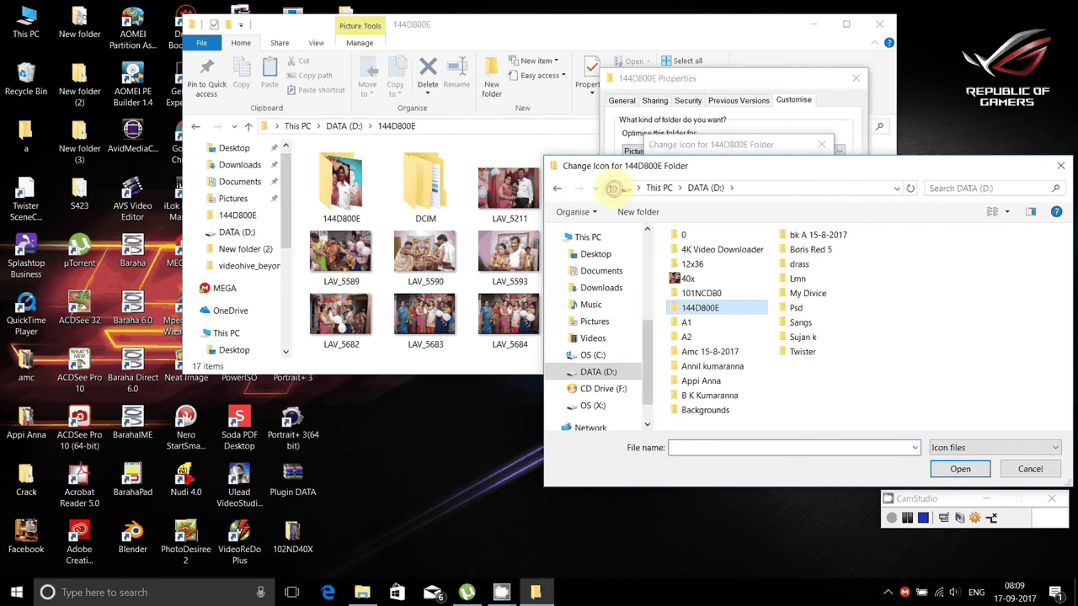
double_click(700, 293)
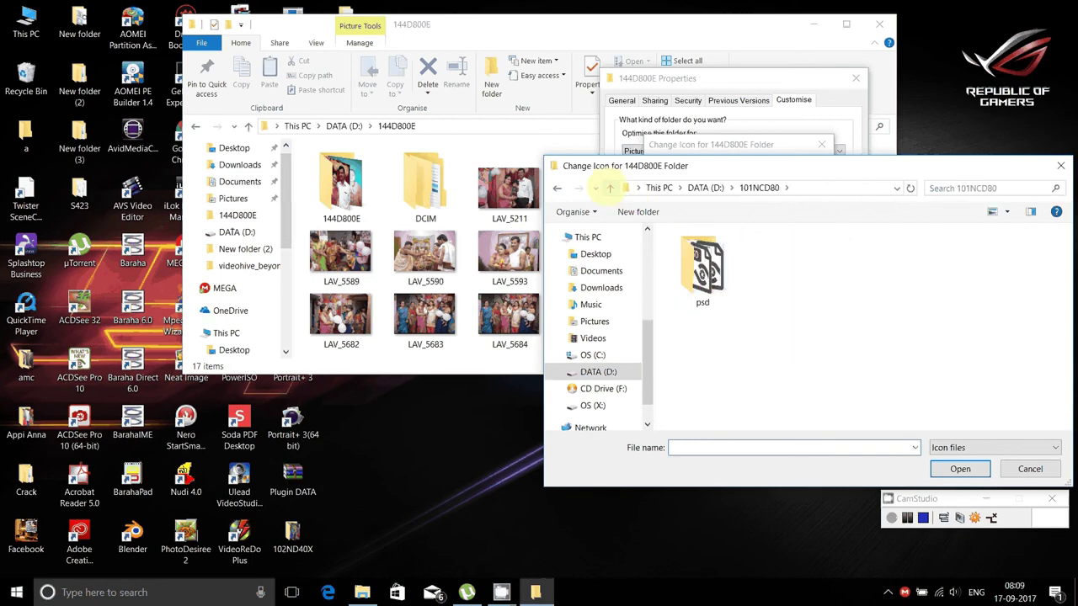
click(610, 187)
double_click(700, 308)
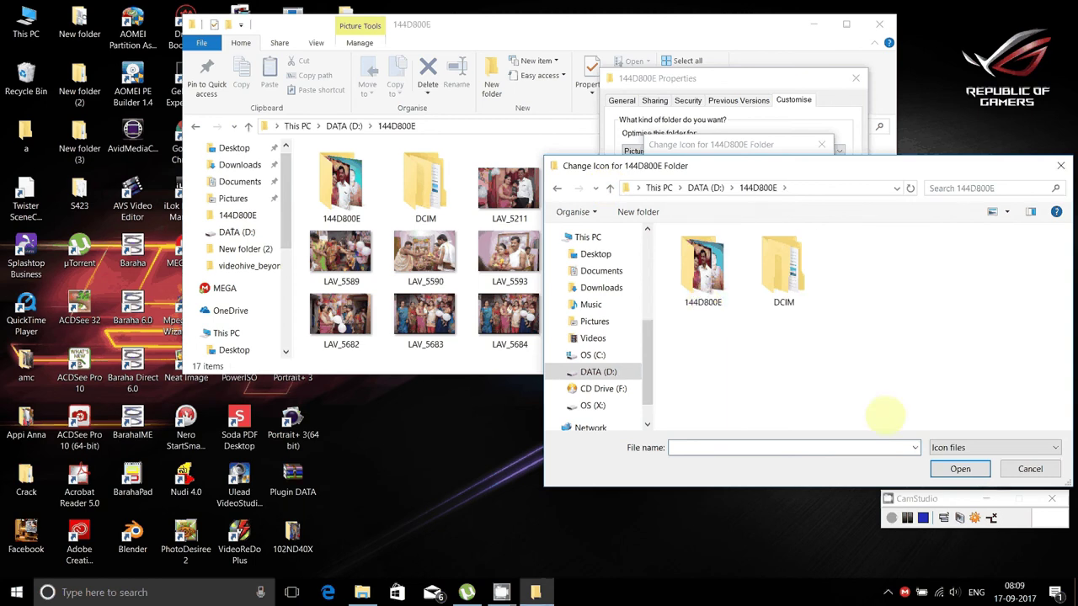
click(703, 268)
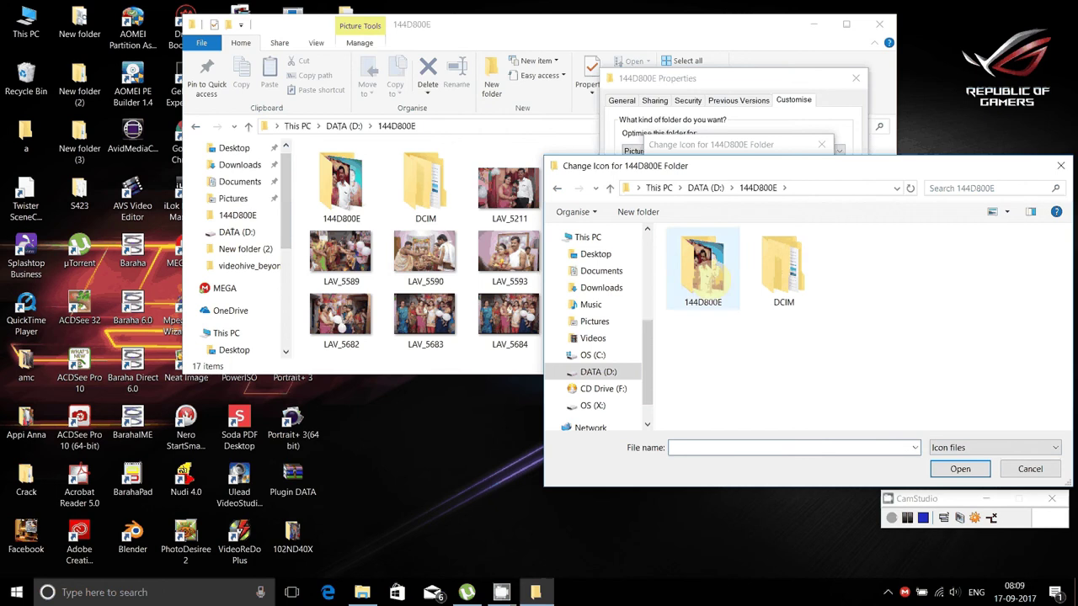
double_click(690, 280)
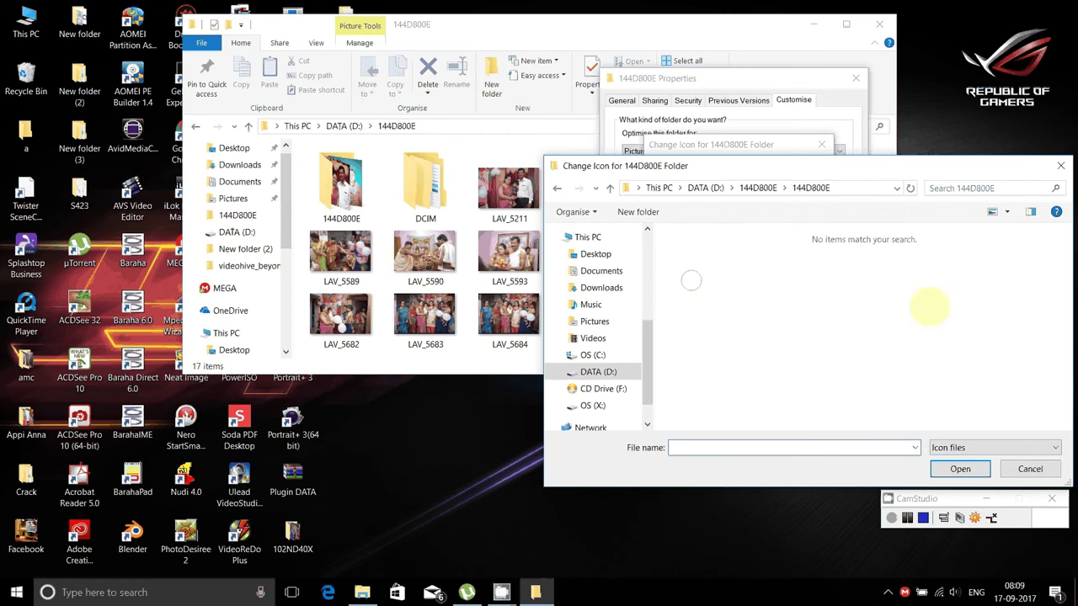
Step: Show all file types in the icon browser and locate the outer 144D800E folder, checking the DCIM subfolder as well
click(949, 447)
click(959, 505)
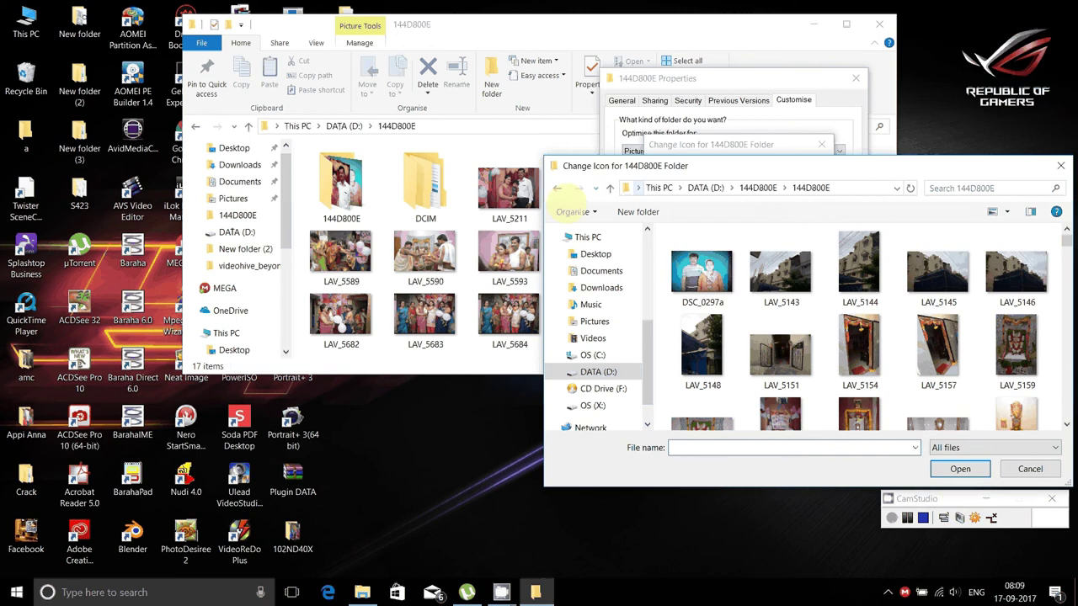
click(609, 188)
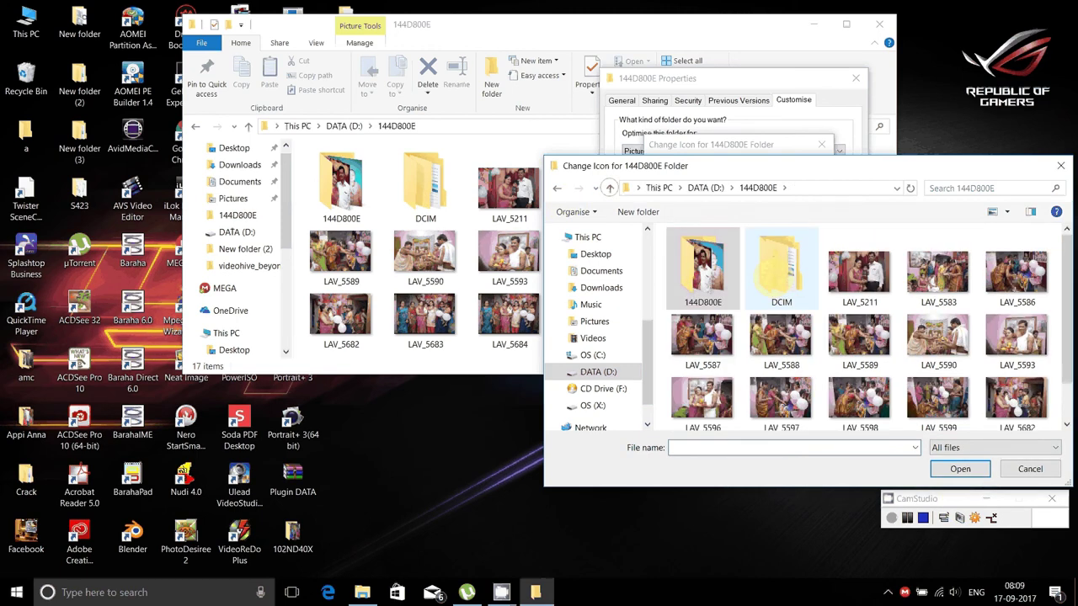
double_click(781, 269)
double_click(703, 254)
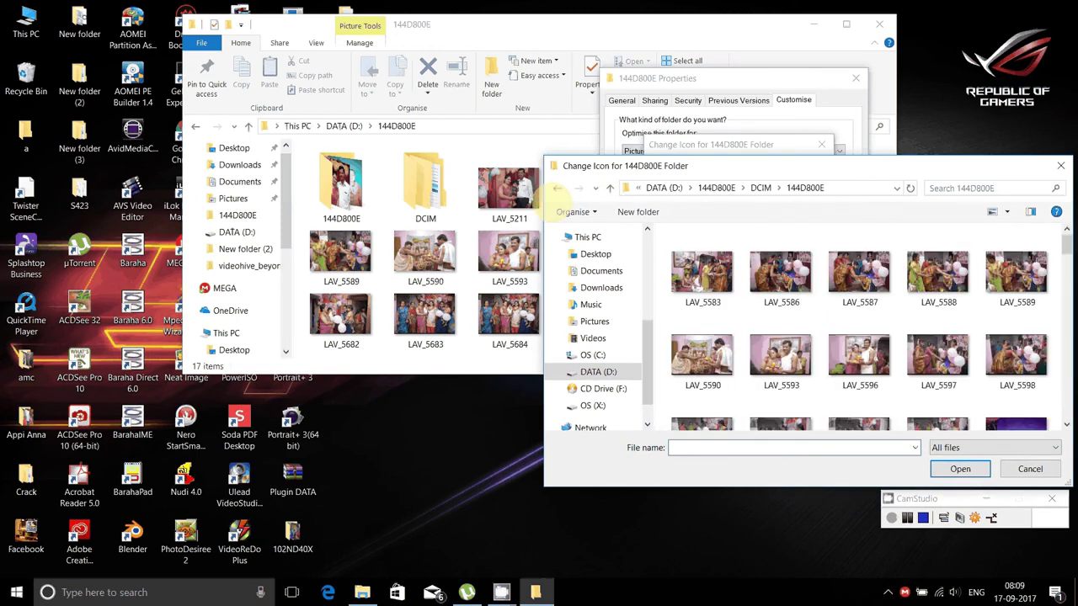
click(609, 187)
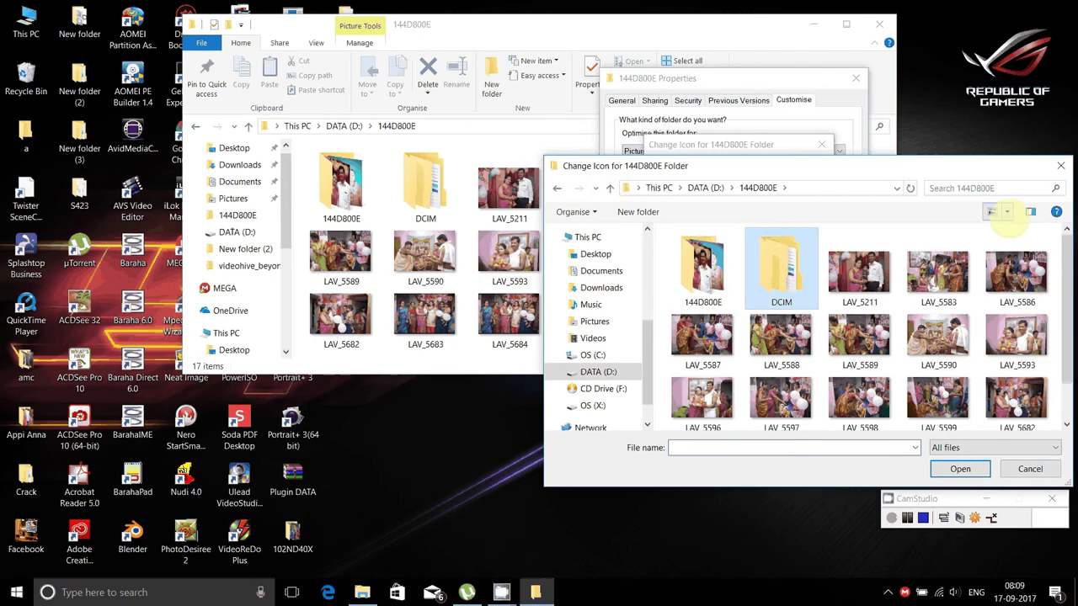
Step: Display the contents of the outer 144D800E folder in Details view
click(1007, 212)
click(1005, 323)
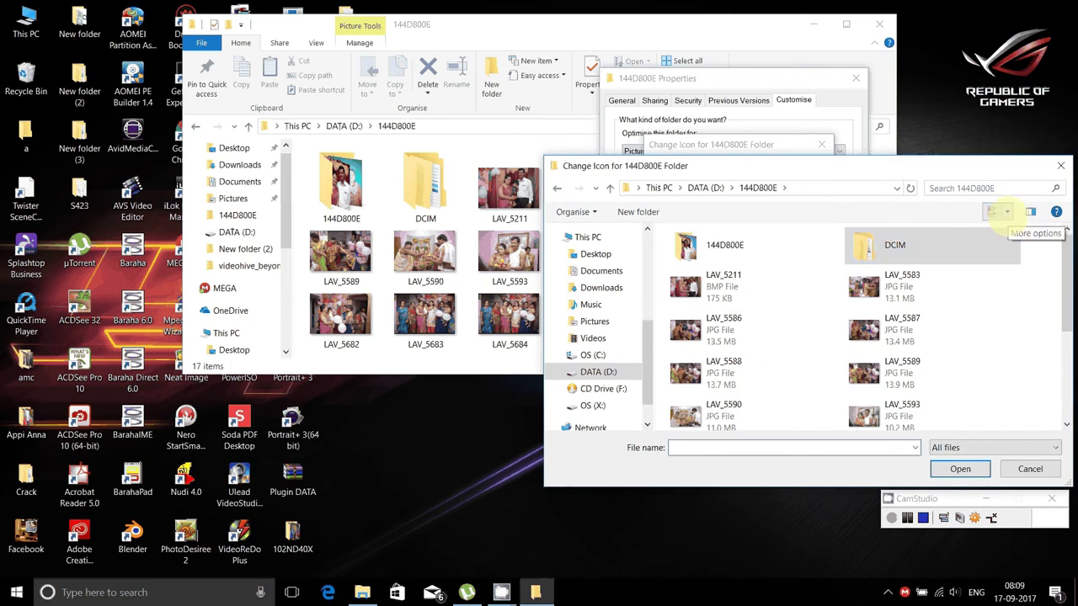
click(1007, 212)
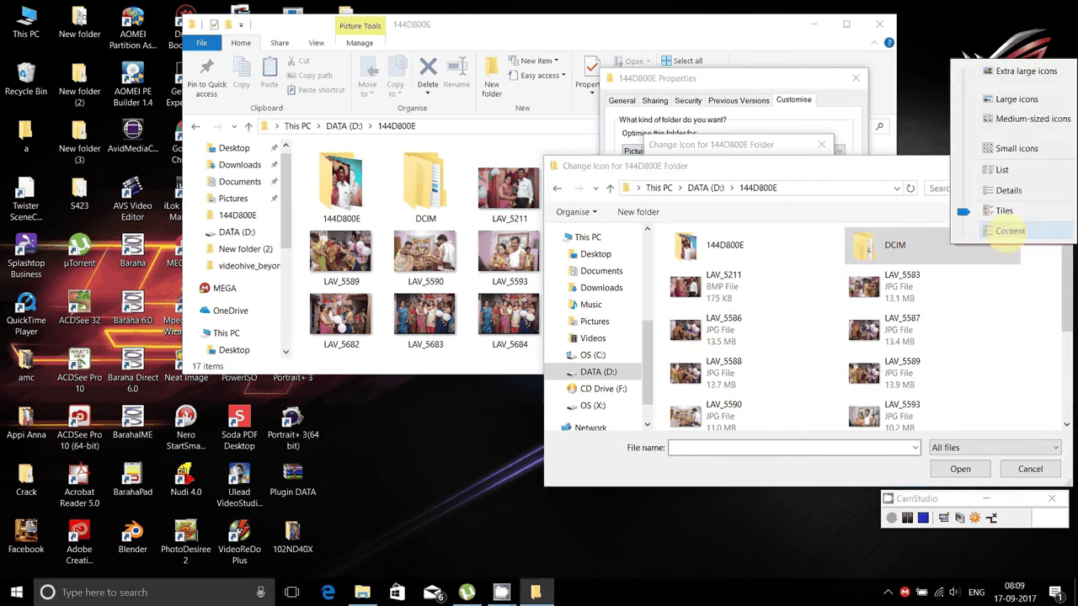
click(1008, 191)
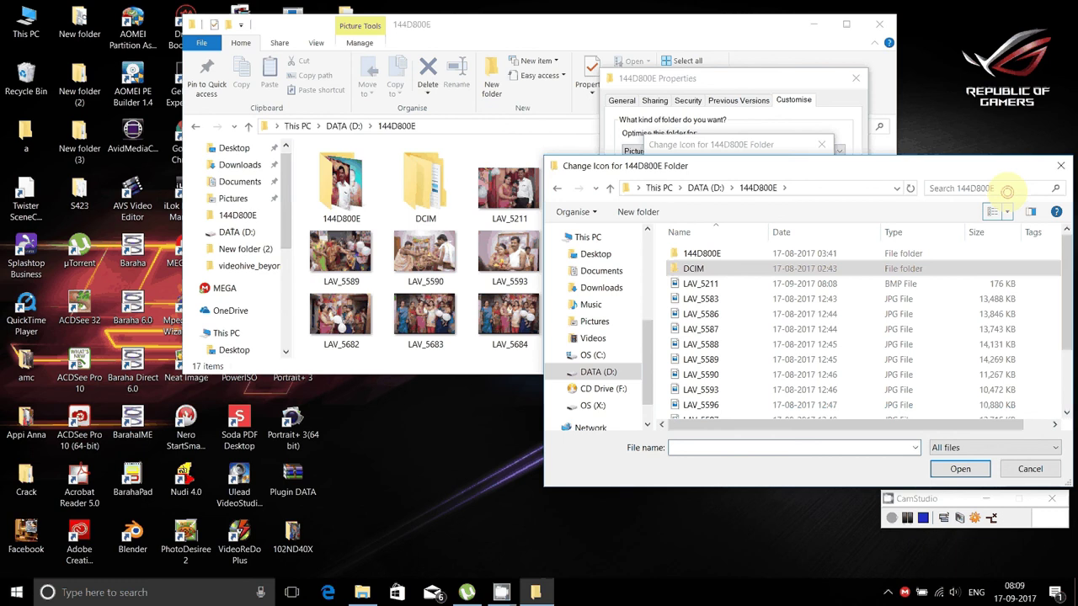
Step: Rename the bitmap LAV_5211 in the outer 144D800E folder as 01 and cancel the file browsing
click(704, 284)
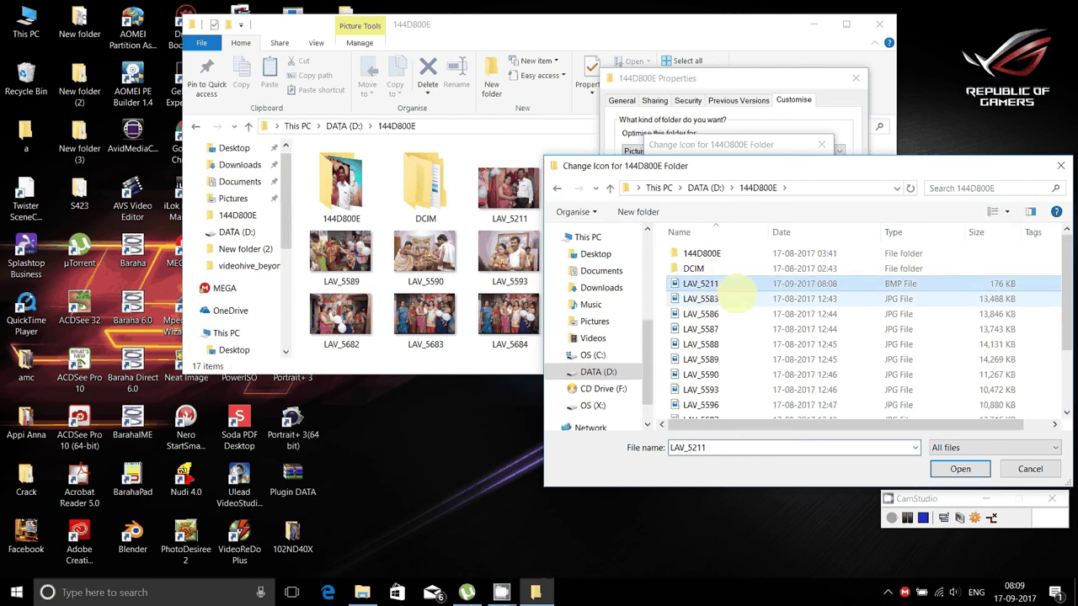
right_click(710, 286)
mouse_move(743, 536)
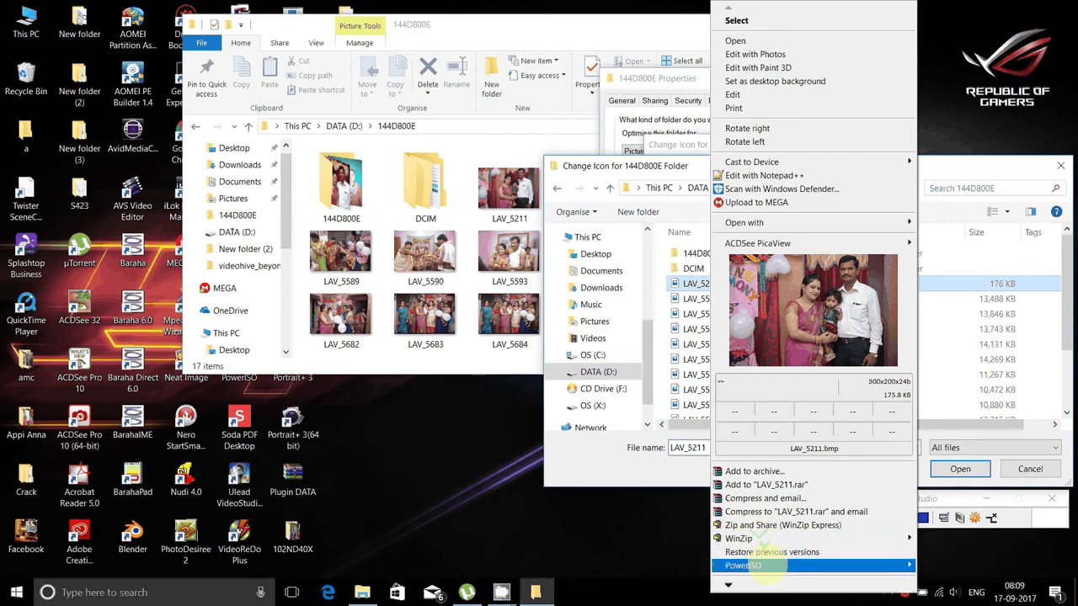
mouse_move(730, 584)
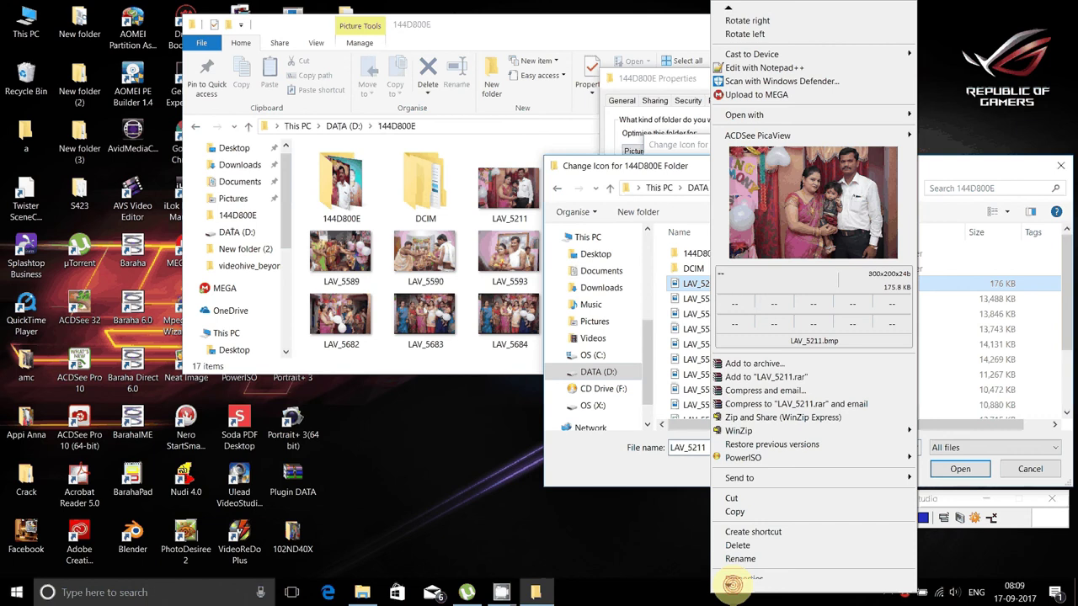
click(737, 550)
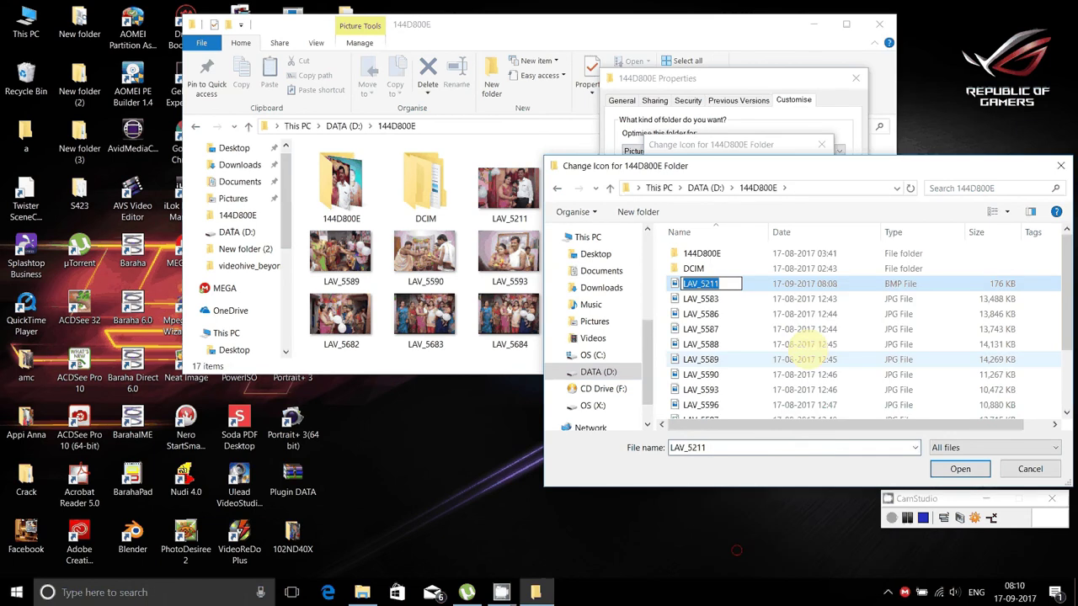
text(01)
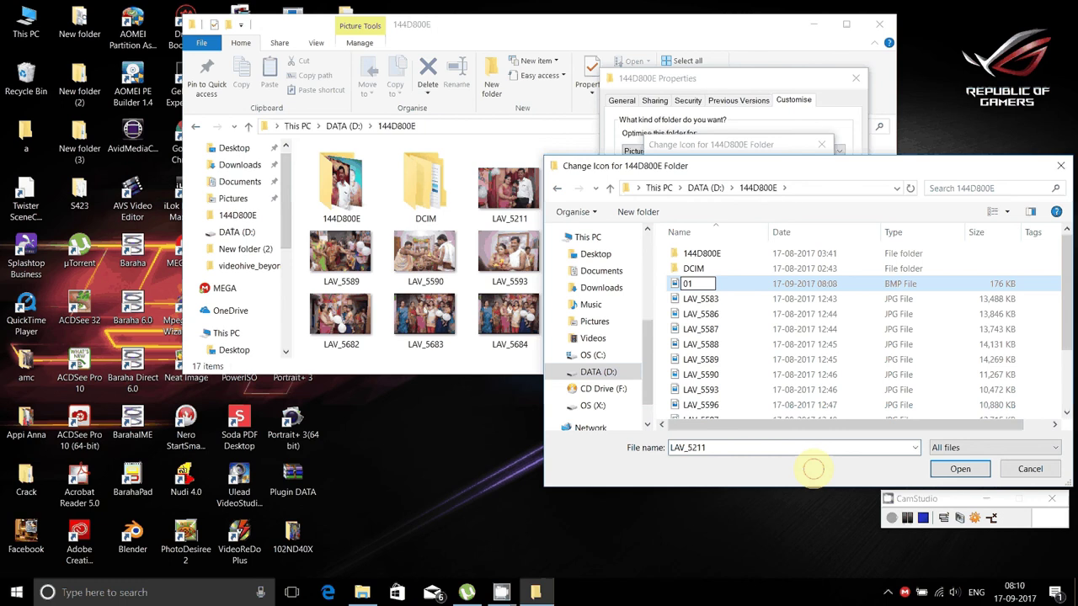
key(Return)
click(1029, 466)
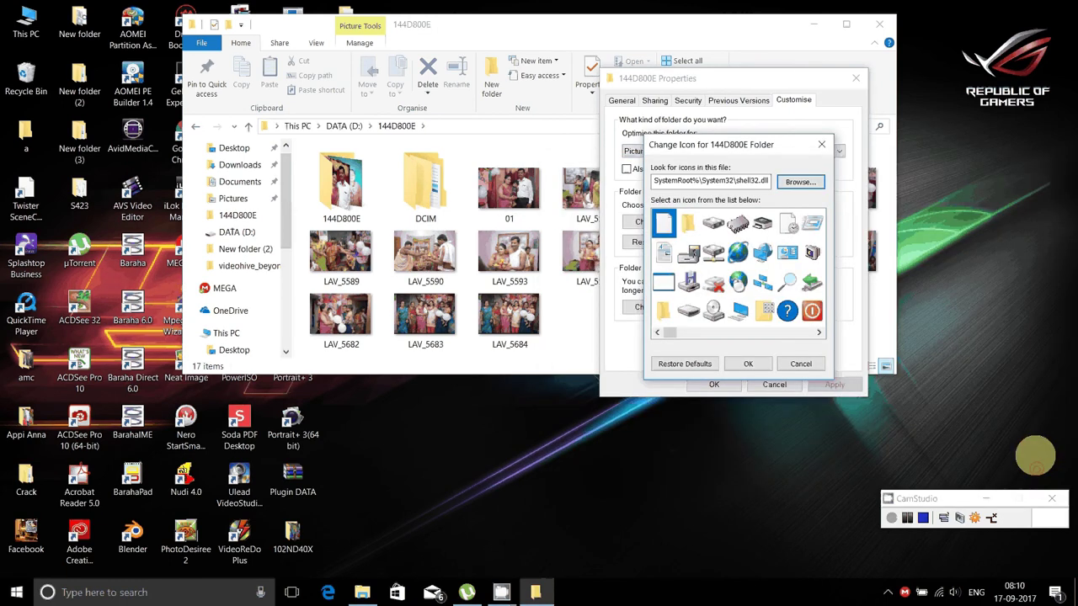
Step: Browse for an icon file again, checking the 101NCD80, nested 144D800E and DCIM folders on DATA (D:)
click(800, 182)
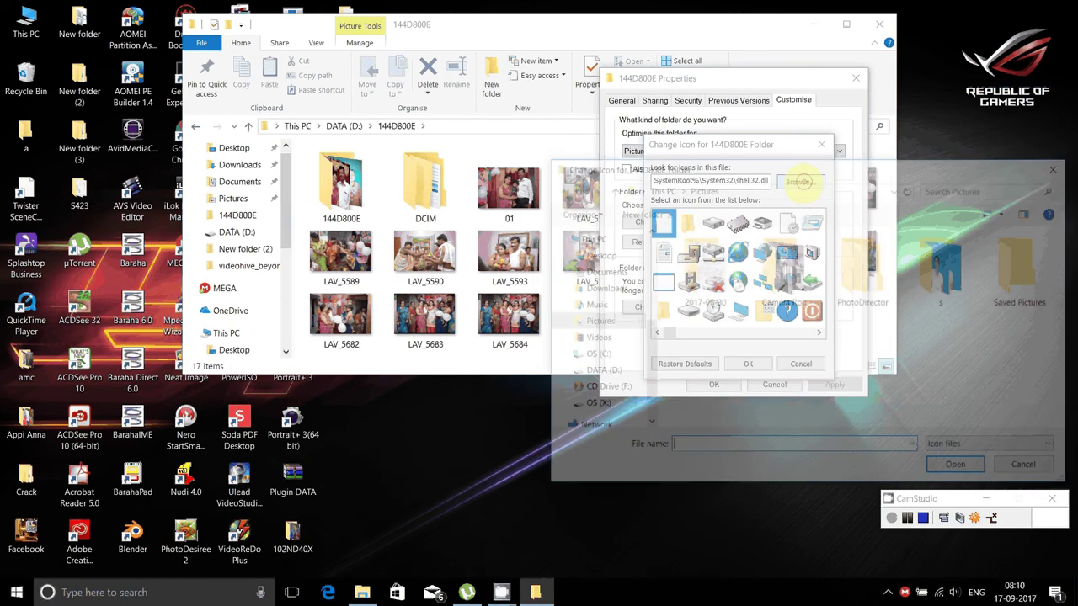
click(597, 372)
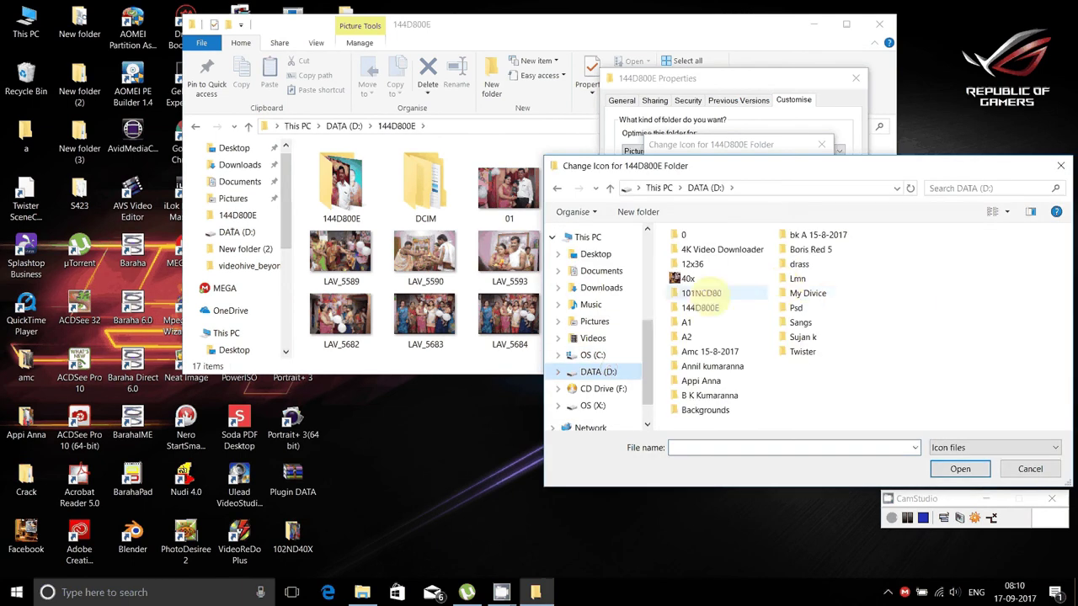
double_click(703, 293)
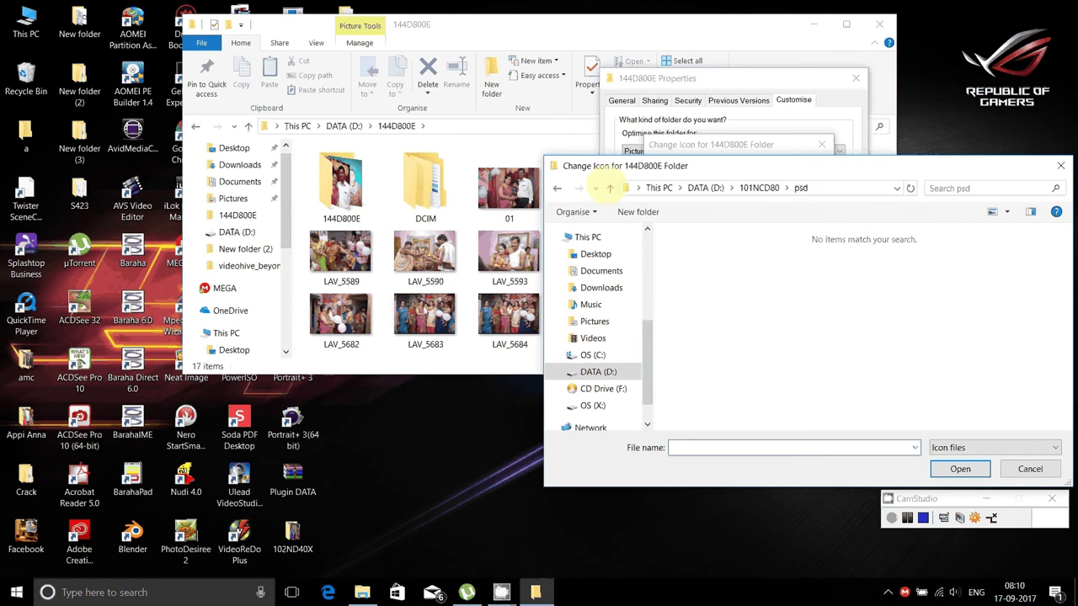
click(609, 188)
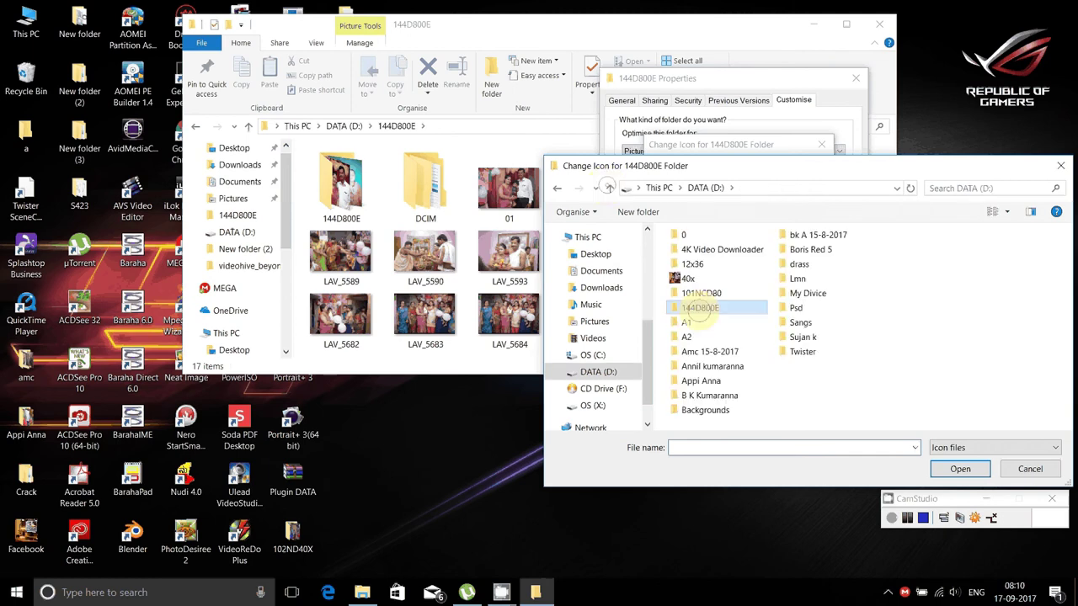
double_click(699, 308)
double_click(704, 254)
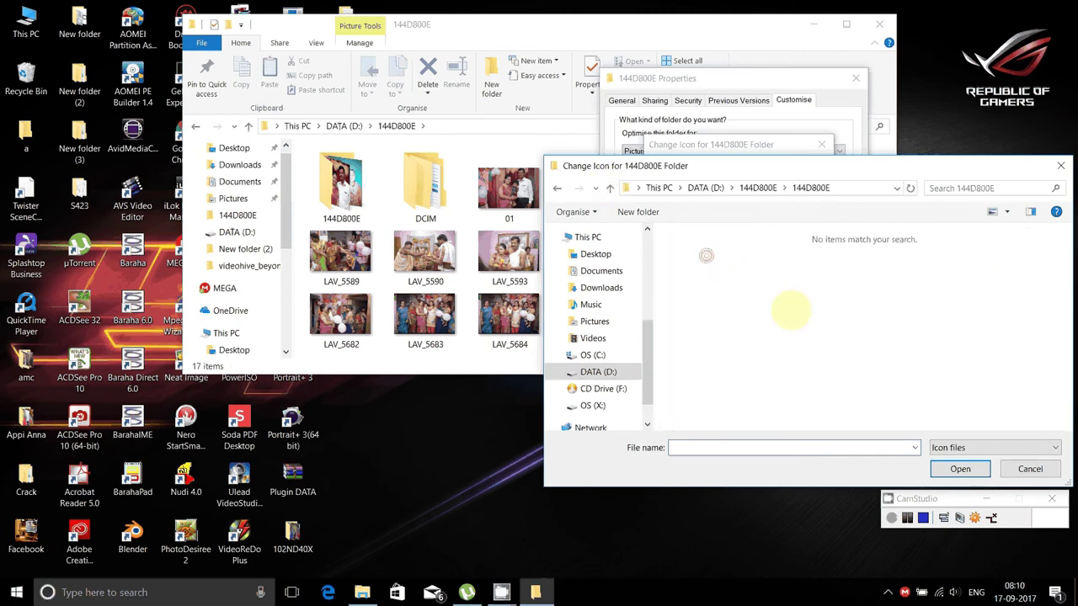
click(610, 187)
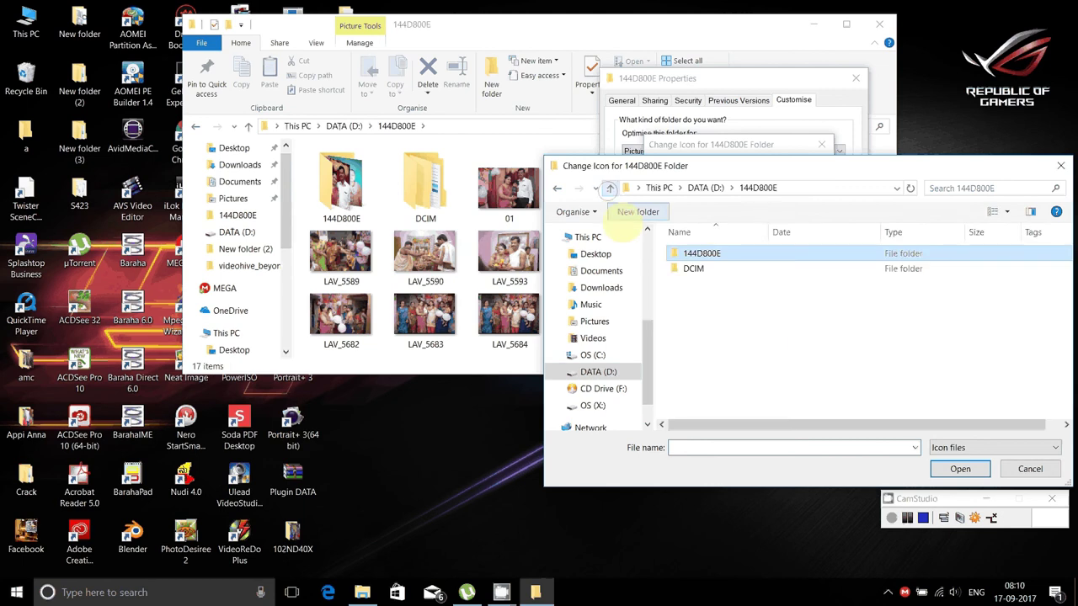
double_click(701, 269)
double_click(709, 260)
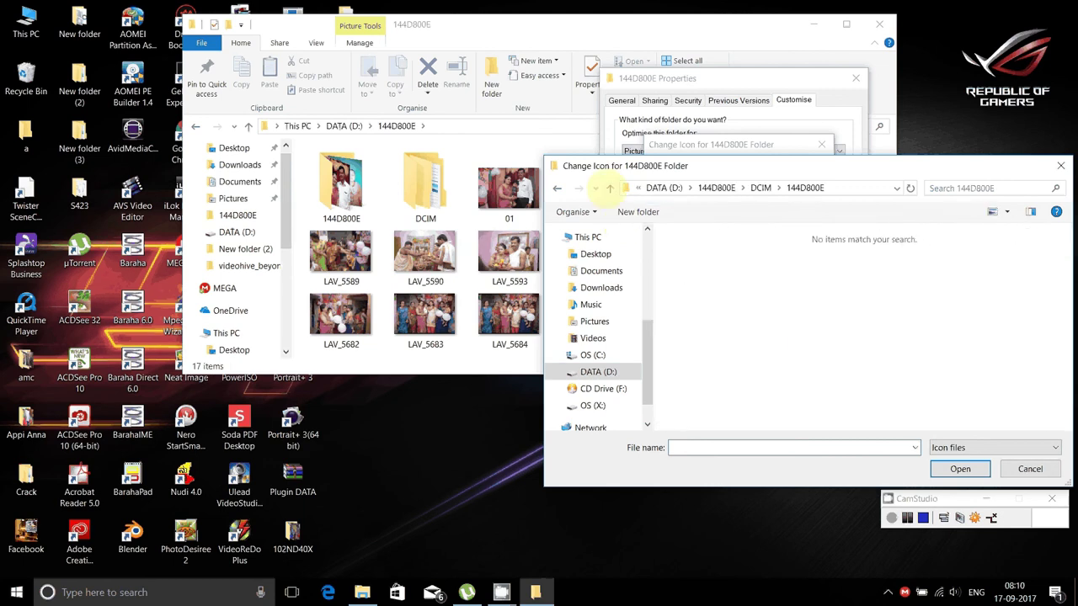
Step: Show all file types and set 01.bmp from the outer 144D800E folder as the folder's icon
click(983, 447)
click(965, 506)
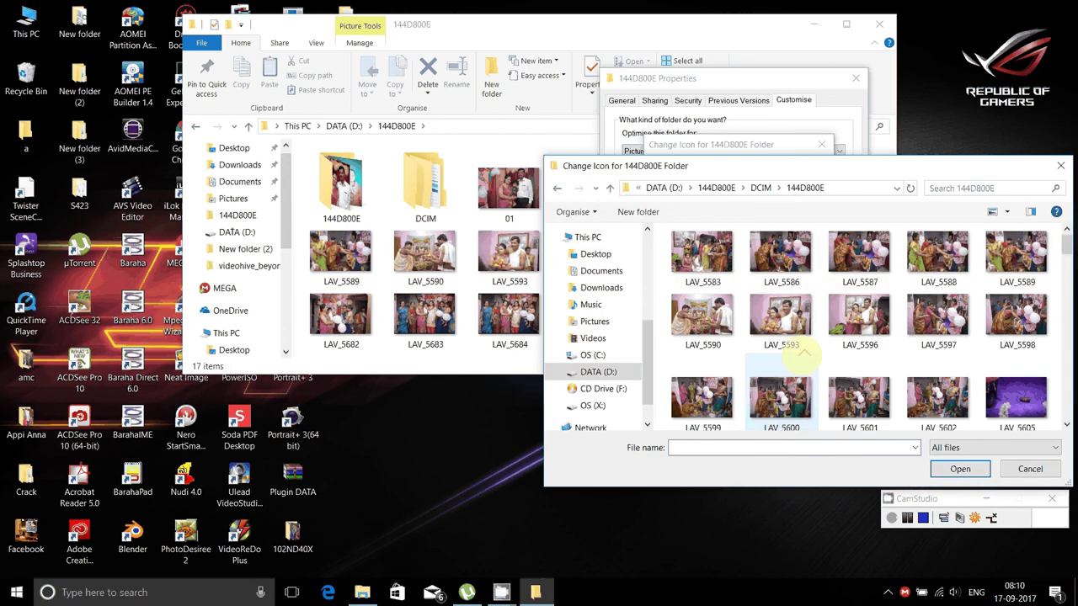
click(610, 188)
click(610, 188)
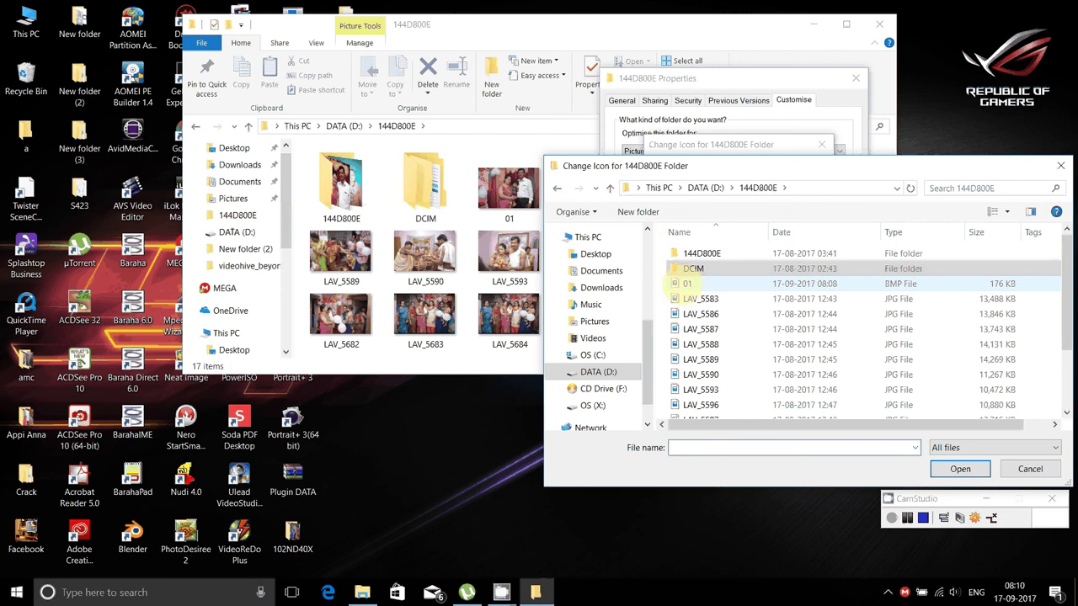
click(900, 284)
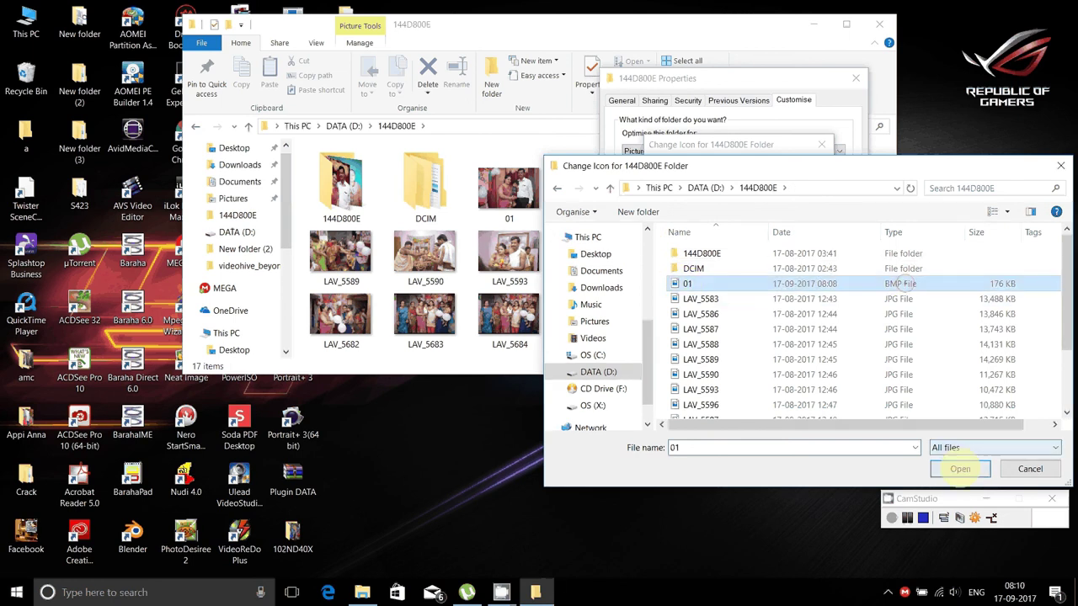
click(960, 469)
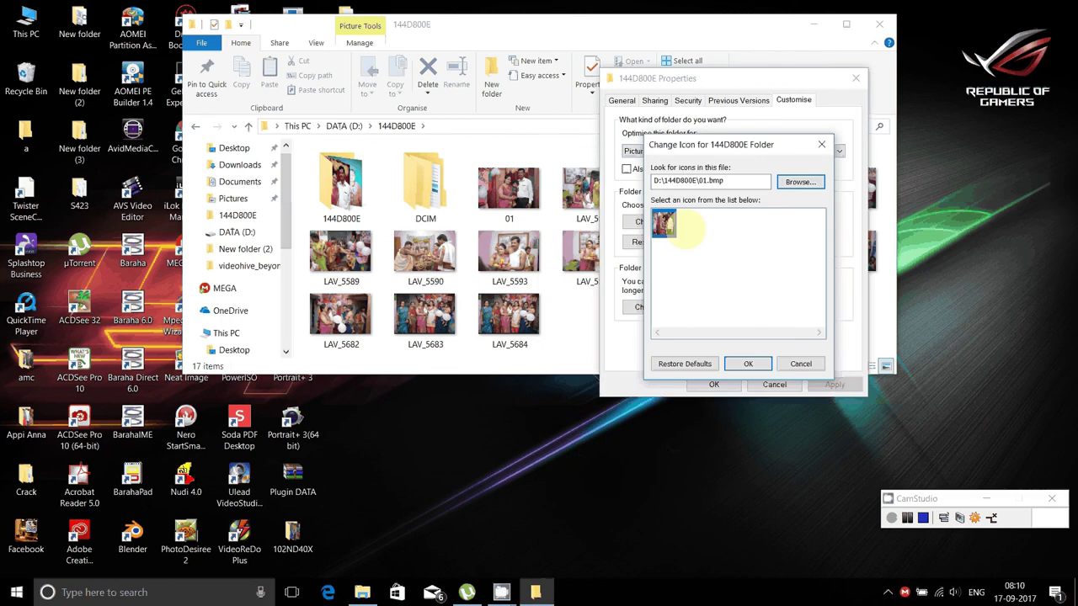
click(748, 364)
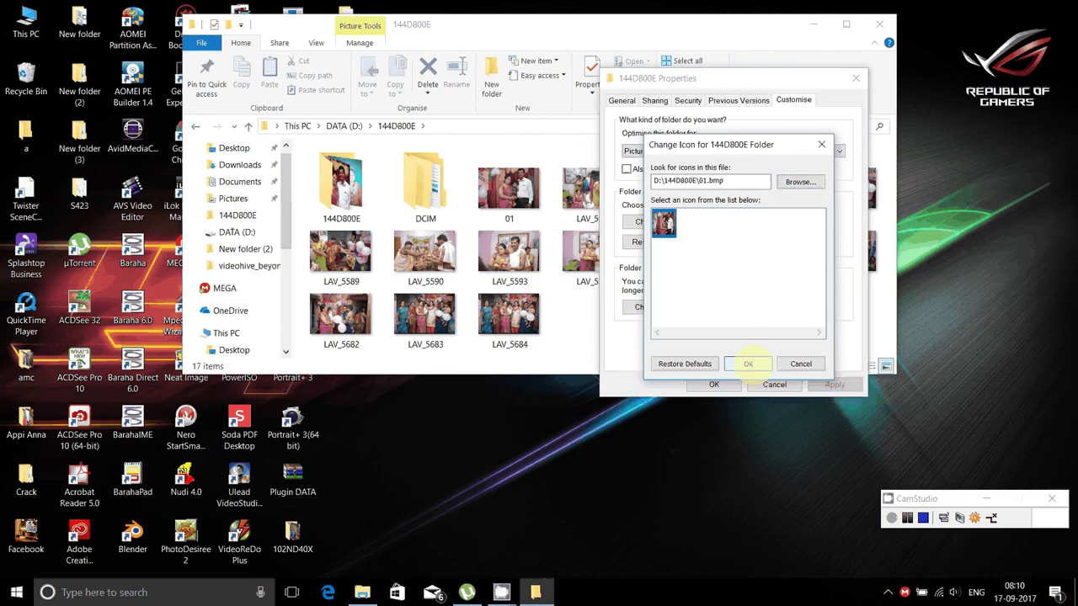
Step: Confirm the 144D800E folder properties to apply the new icon and return to the DATA (D:) drive
click(703, 387)
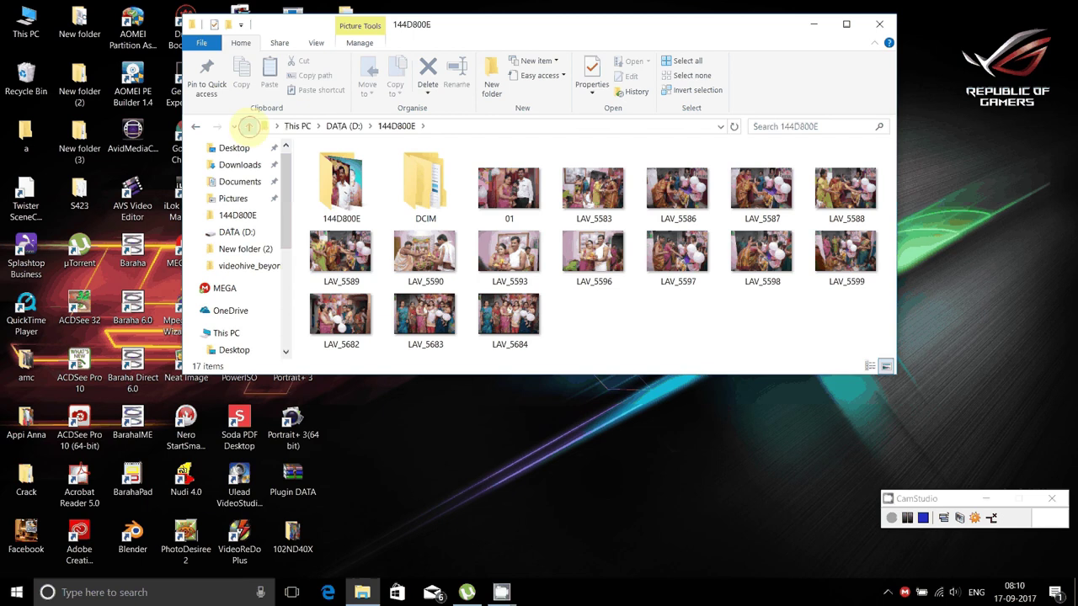
click(249, 127)
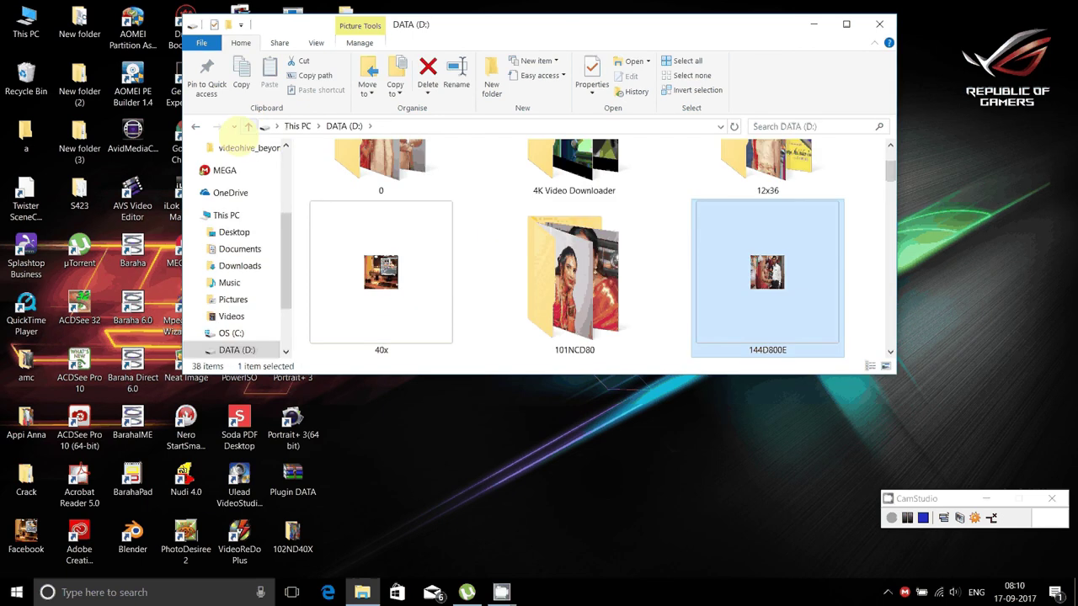
click(451, 340)
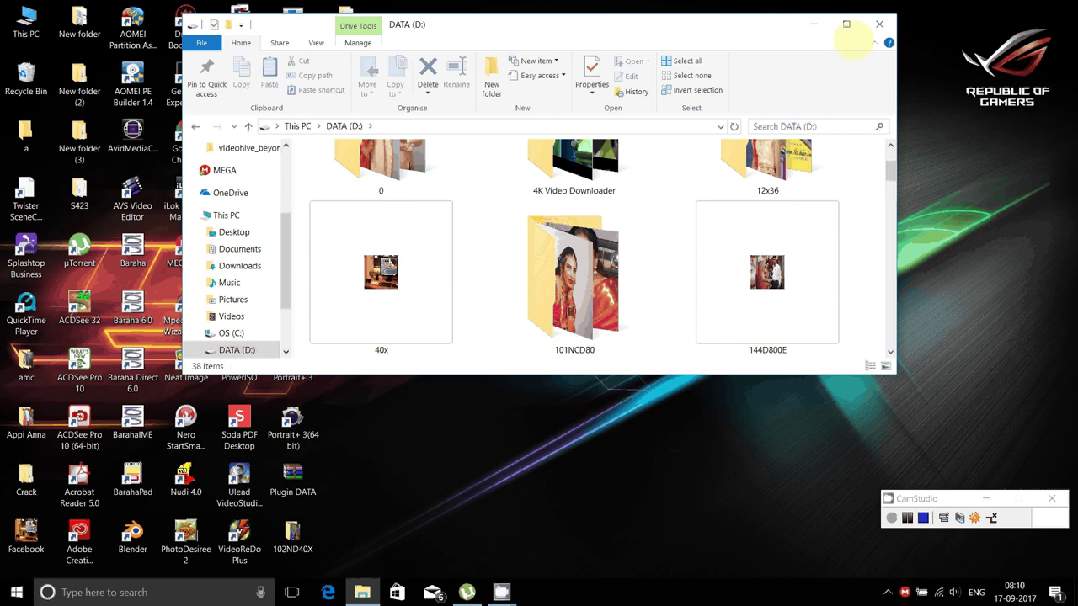
Step: Maximize the file window and display the contents of DATA (D:) as large icons
click(846, 25)
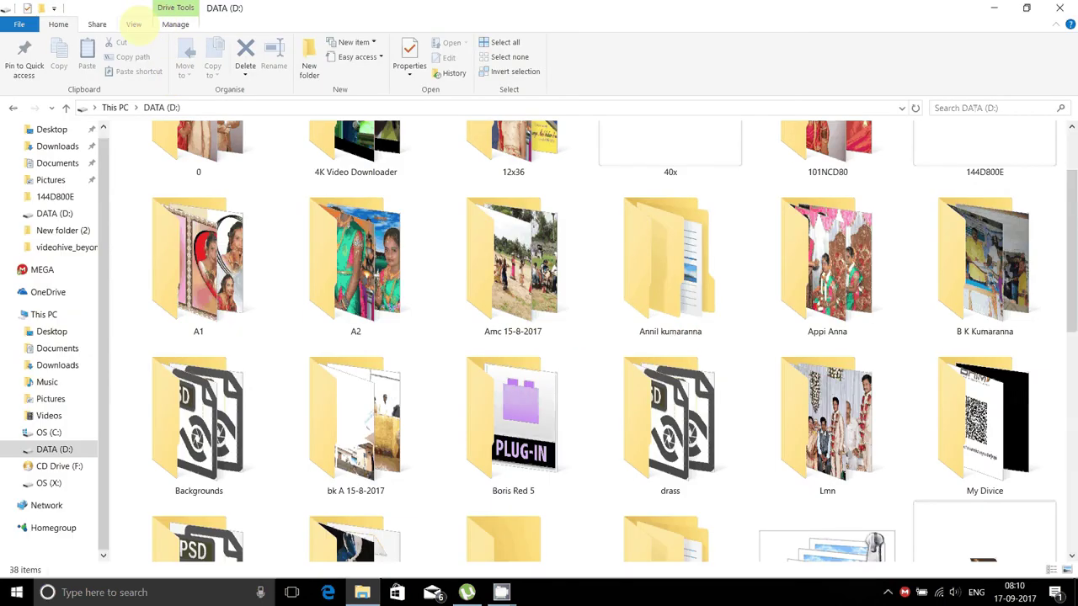
click(134, 24)
click(225, 43)
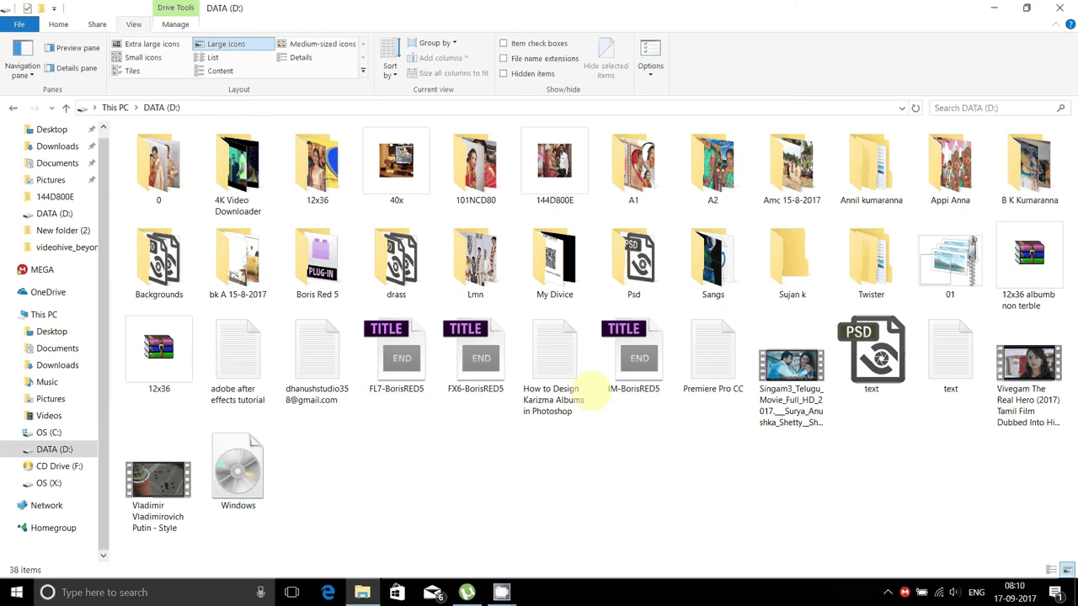
click(514, 497)
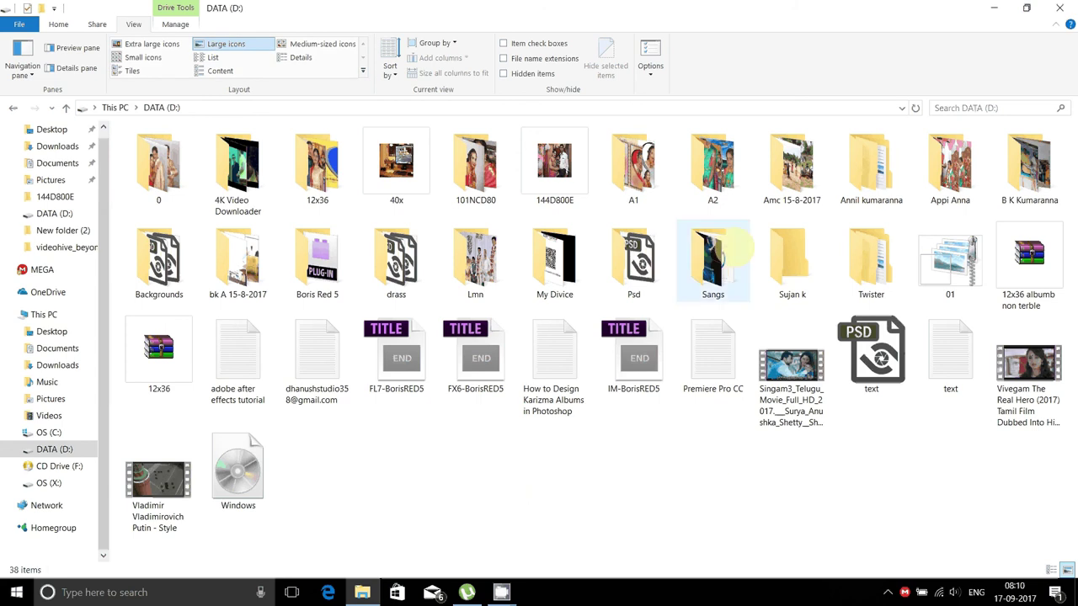
Step: Check the 144D800E folder with its new icon by opening it and returning to DATA (D:)
mouse_move(567, 161)
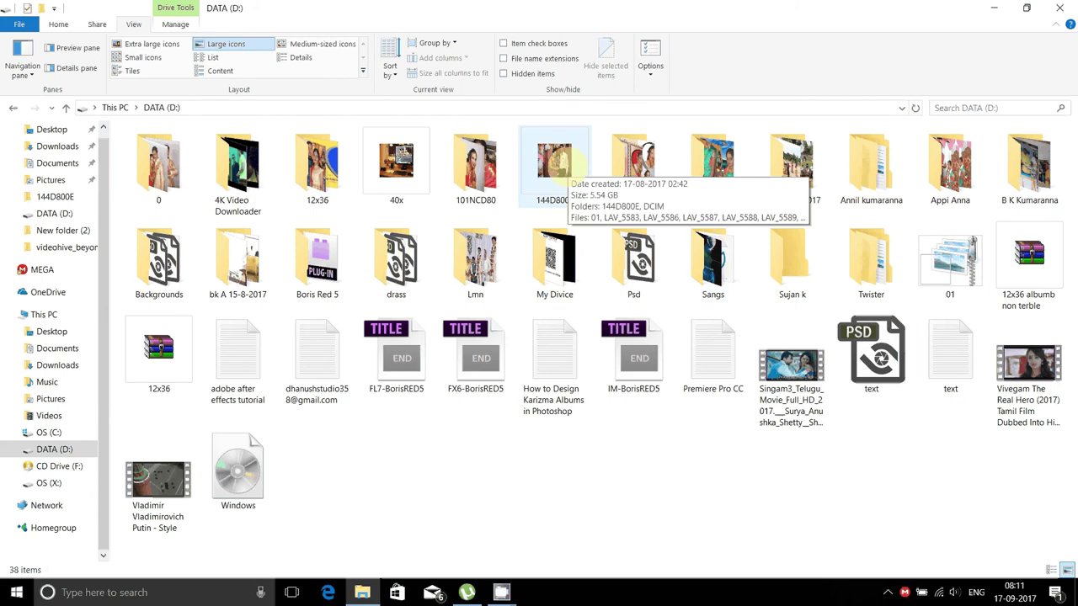
mouse_move(937, 250)
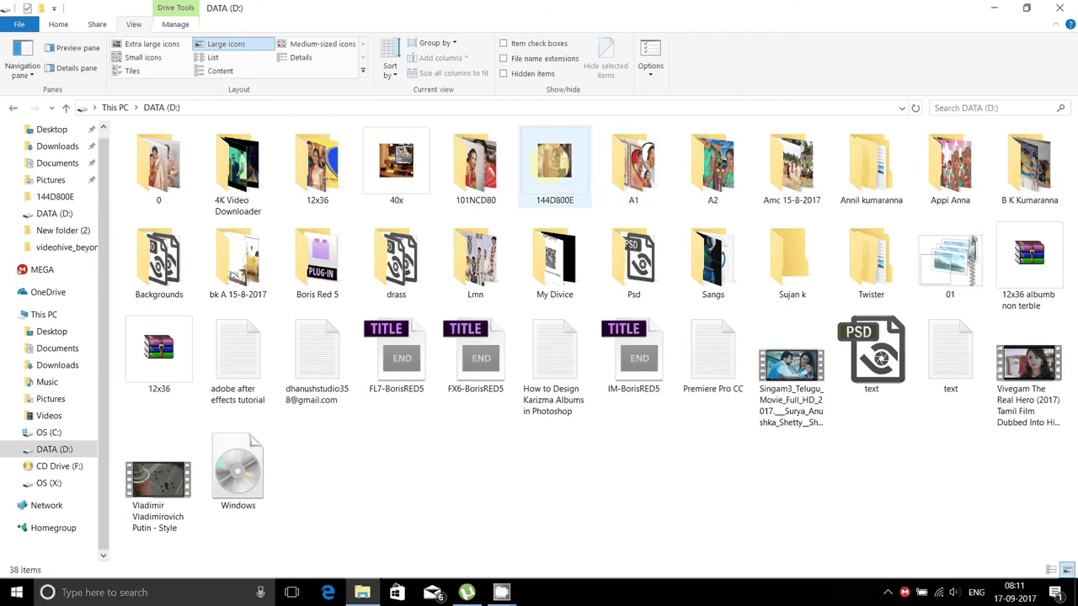
double_click(546, 160)
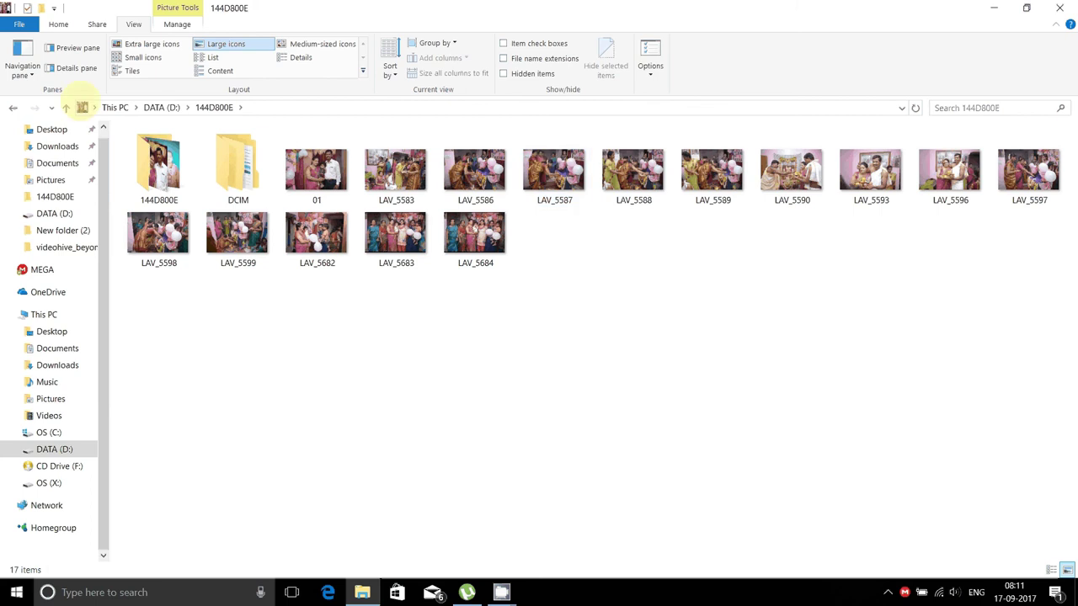
click(65, 107)
click(663, 495)
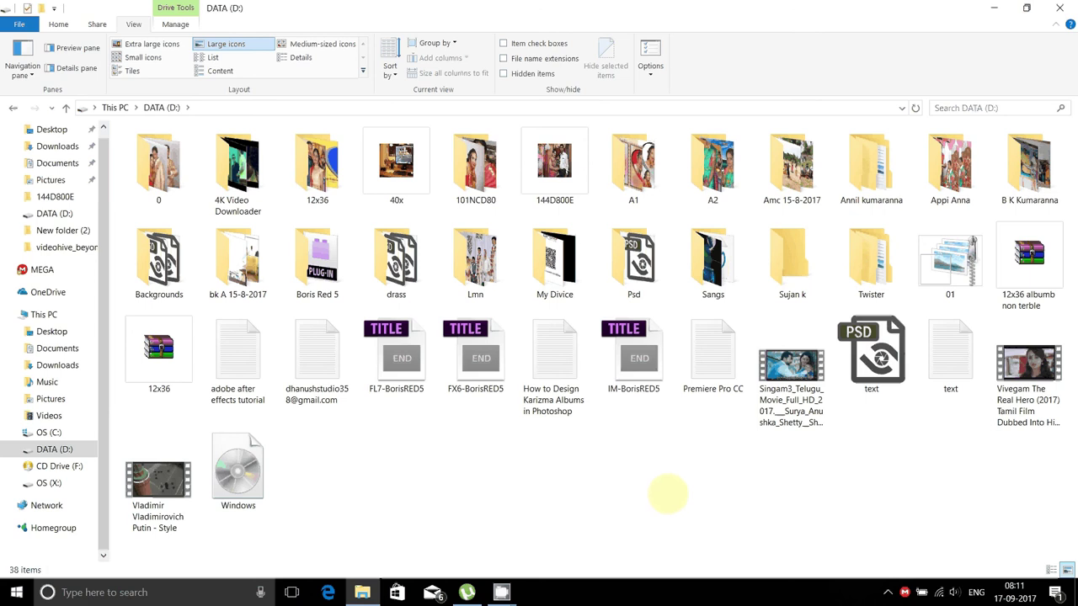
click(501, 592)
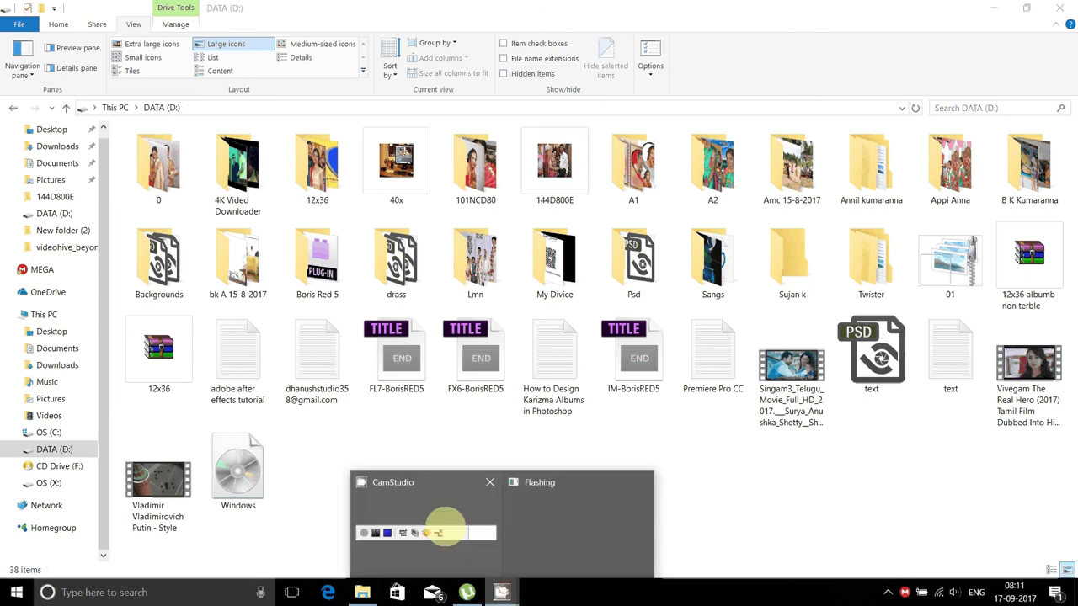